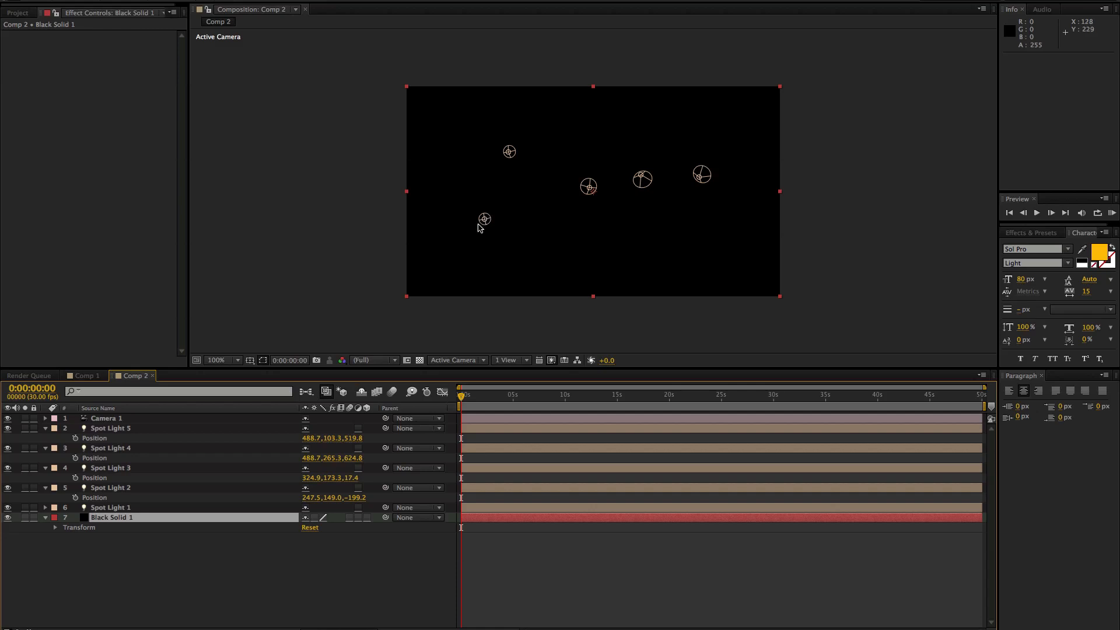
Step: Examine the camera and each of the five spot light layers, identifying where every light sits in the composition
left_click(136, 421)
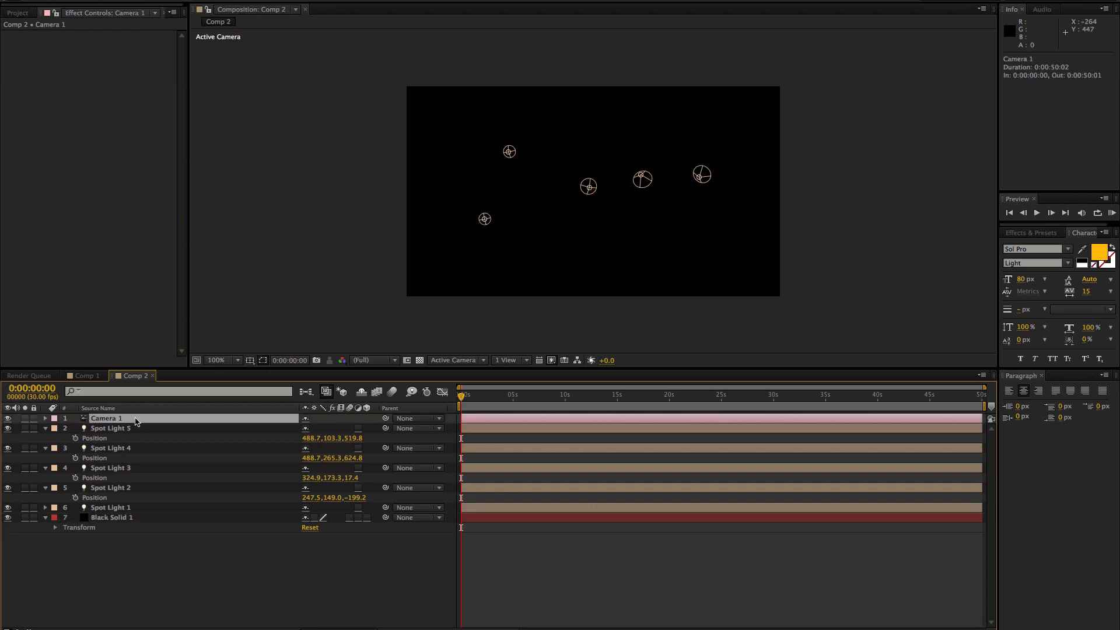
left_click(126, 430)
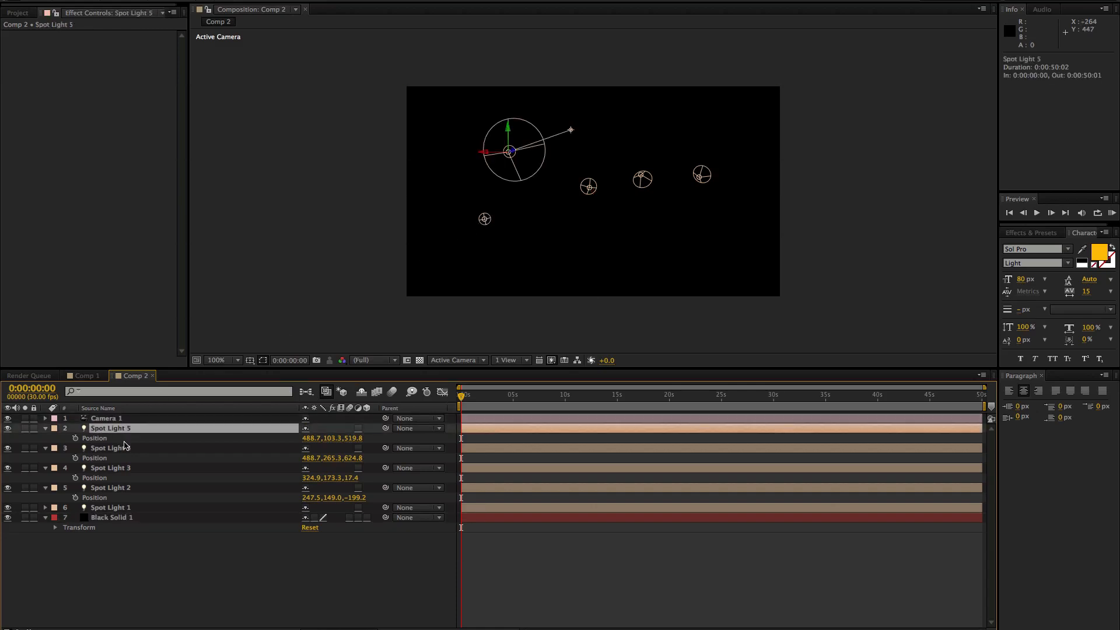
left_click(129, 509)
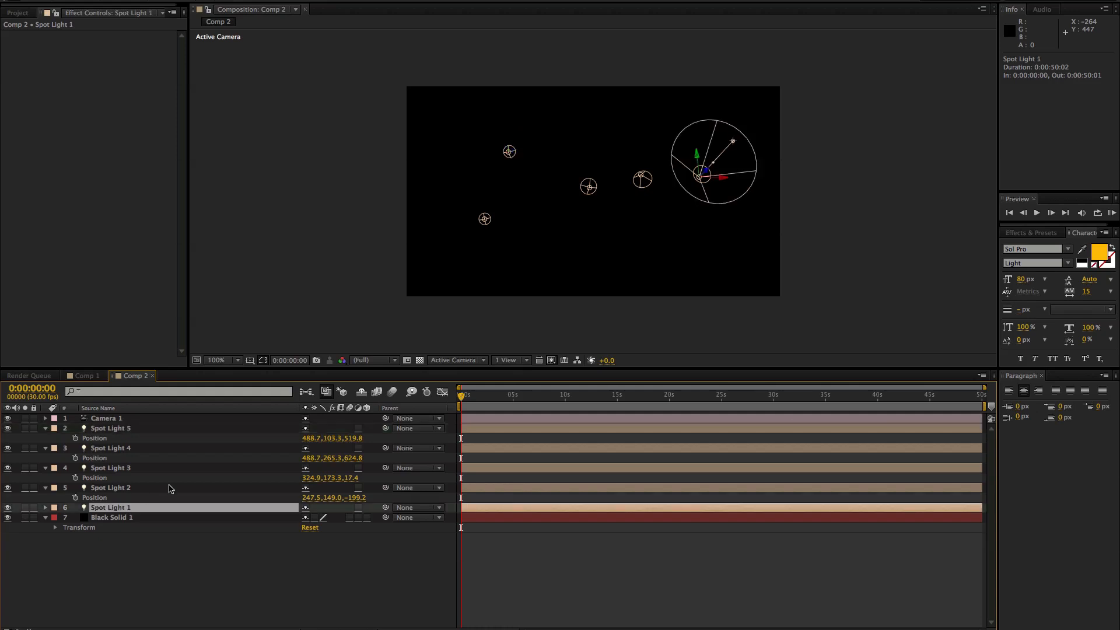
left_click(121, 490)
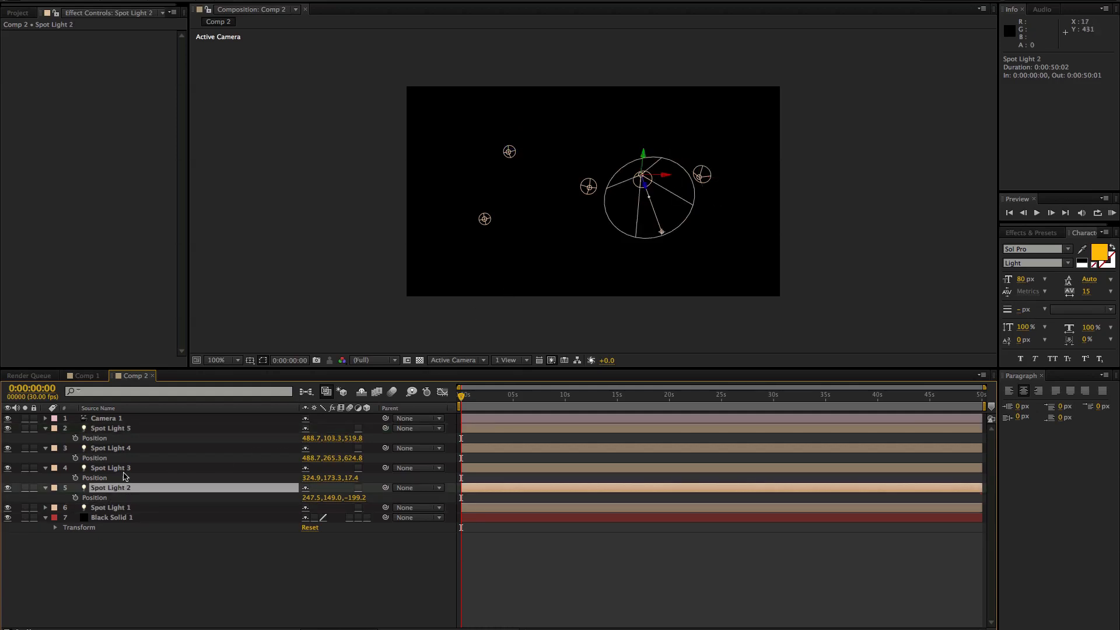
left_click(126, 469)
left_click(135, 449)
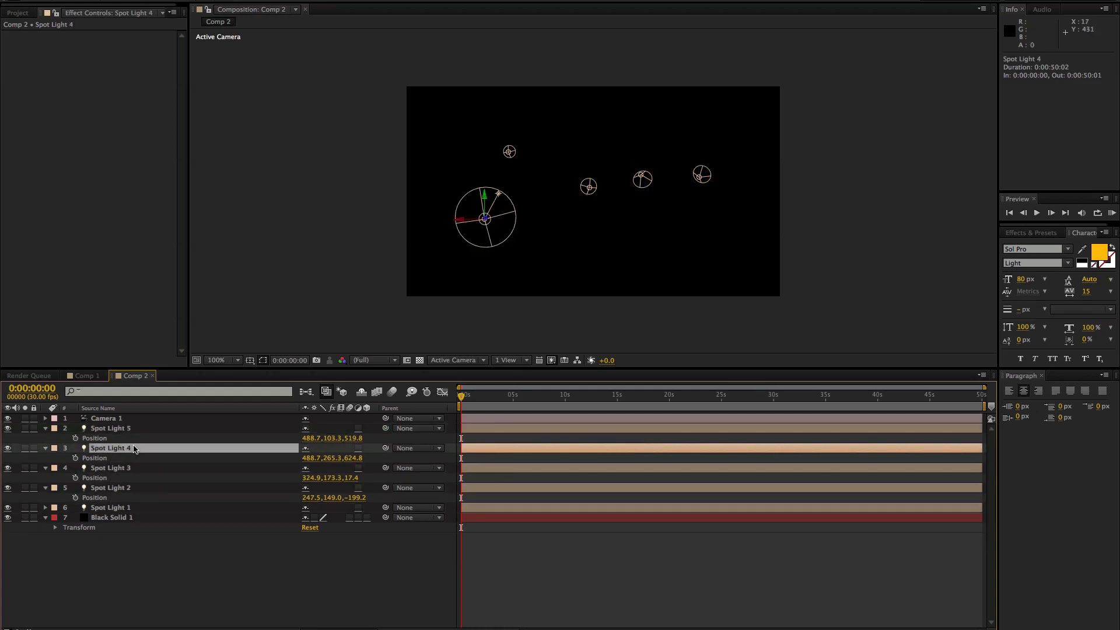
left_click(134, 431)
left_click(129, 448)
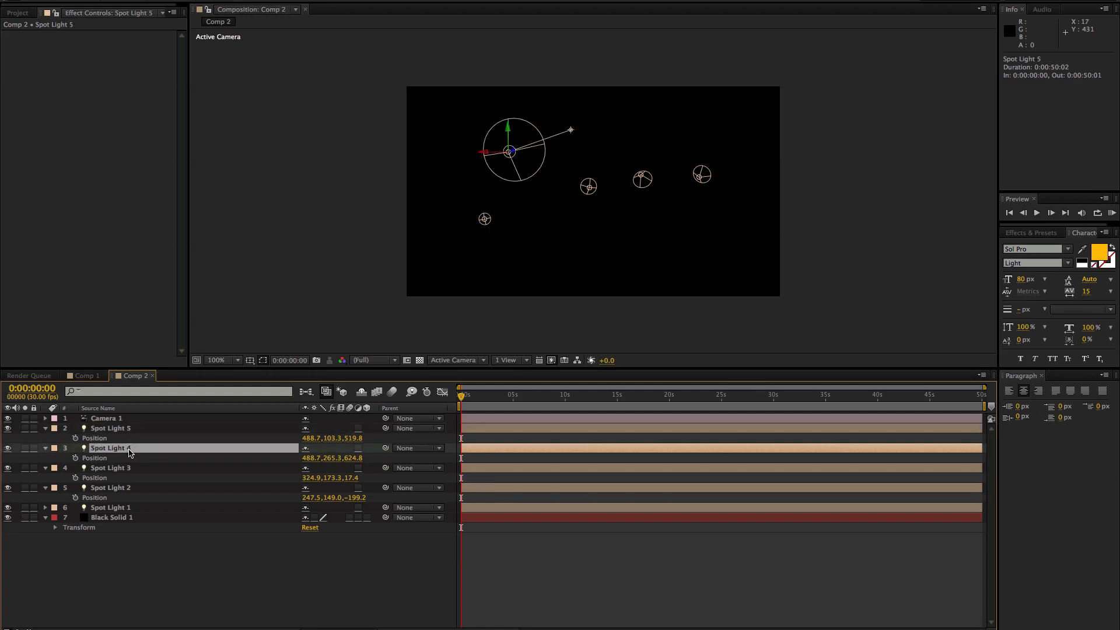
left_click(127, 468)
left_click(126, 488)
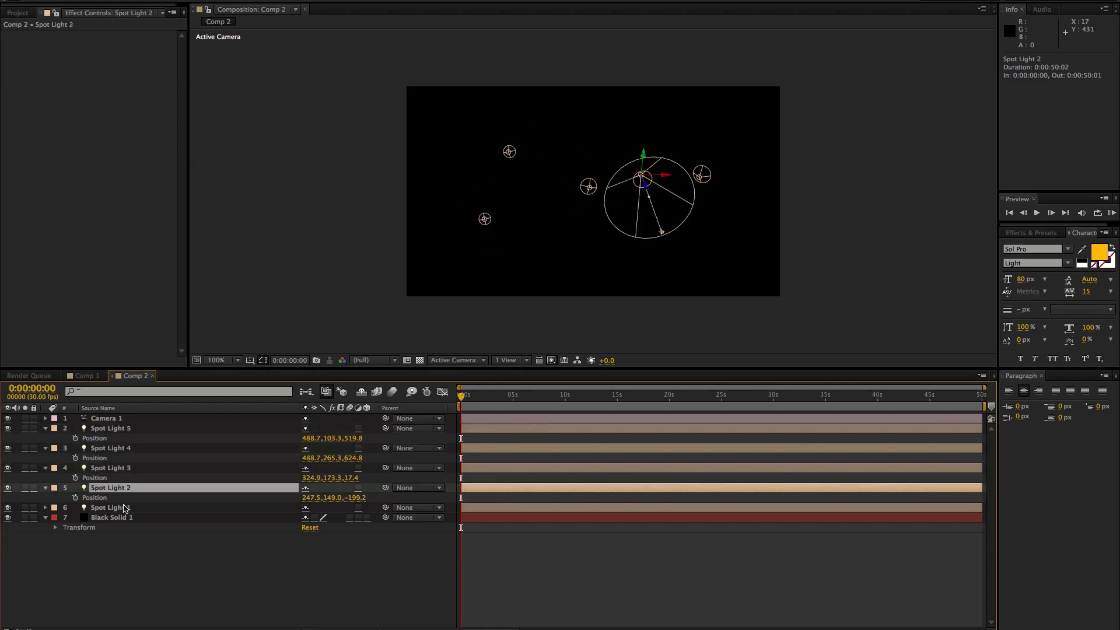
left_click(126, 508)
left_click(128, 489)
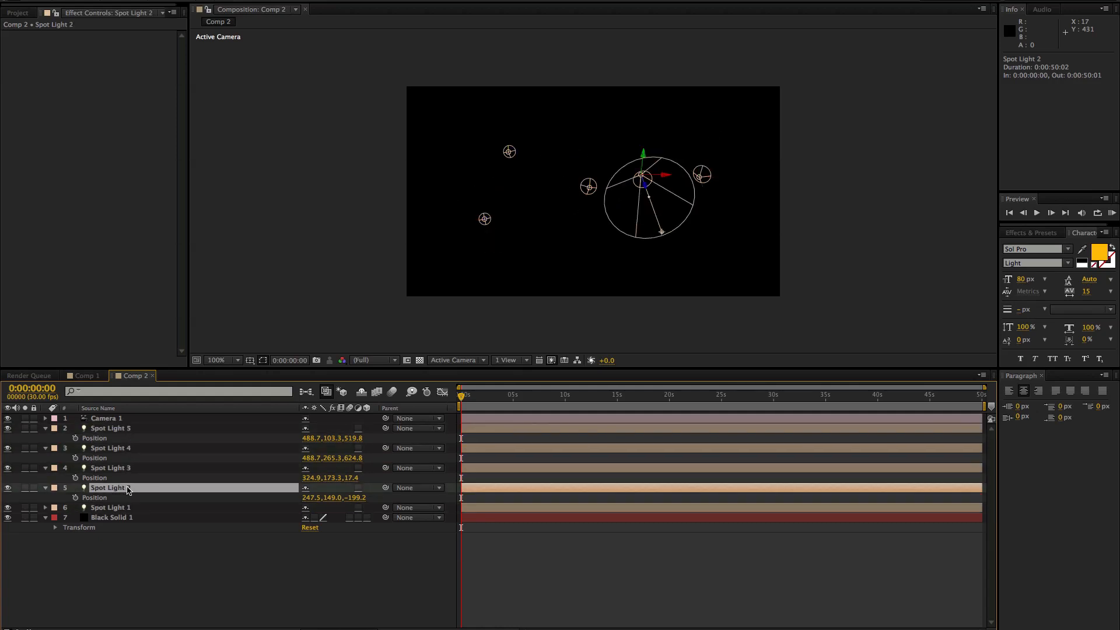
Step: Apply the Plexus effect to Black Solid 1 and add a Layers geometry object to it
left_click(123, 518)
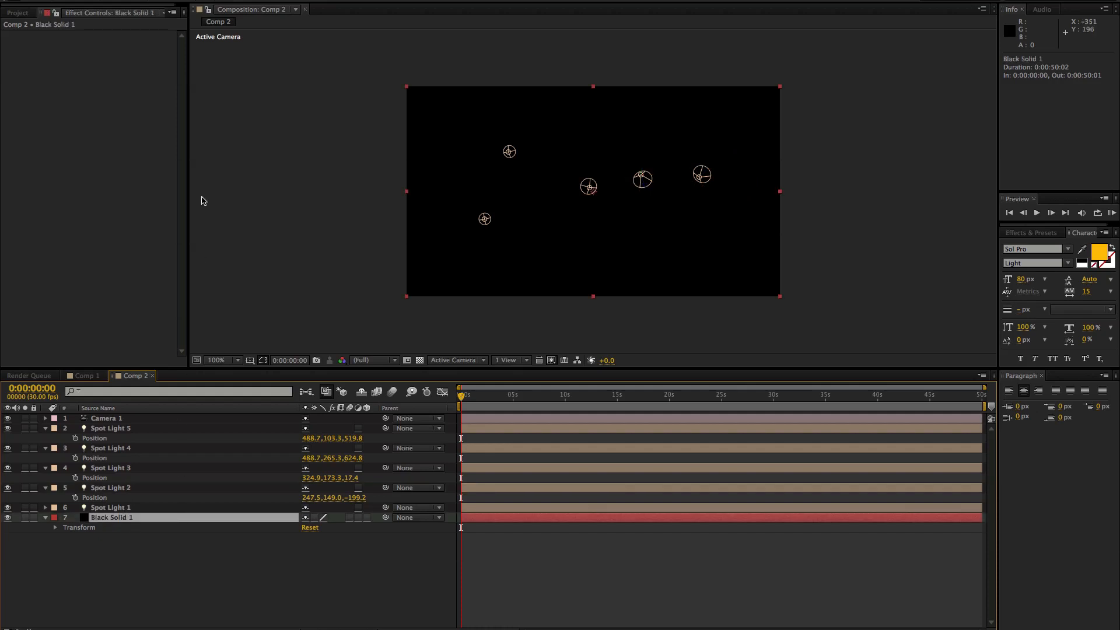
left_click(247, 0)
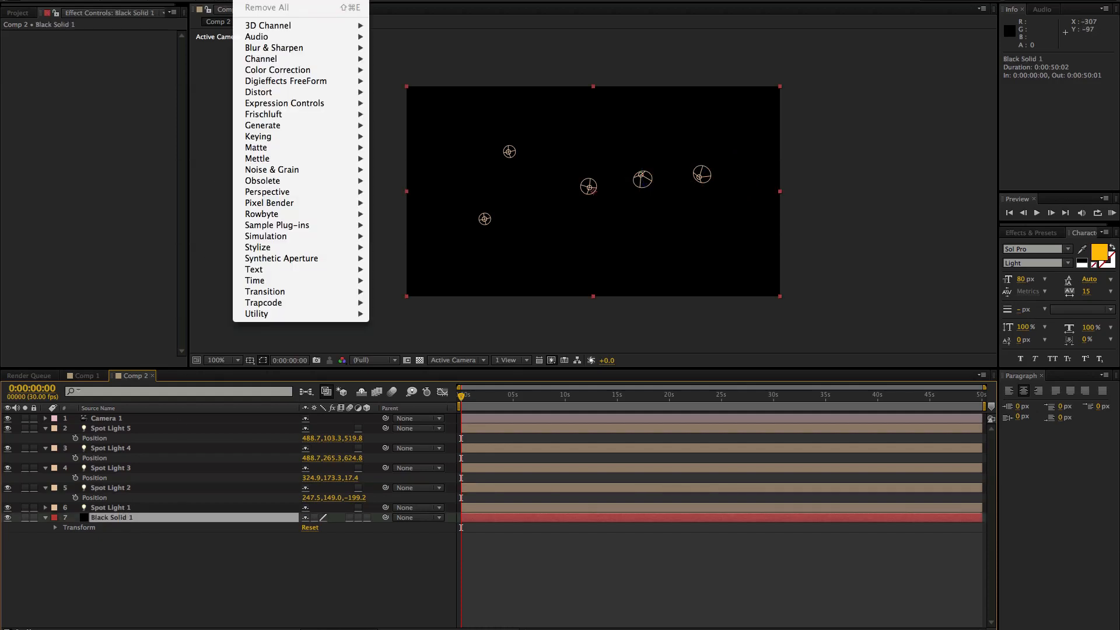
left_click(247, 1)
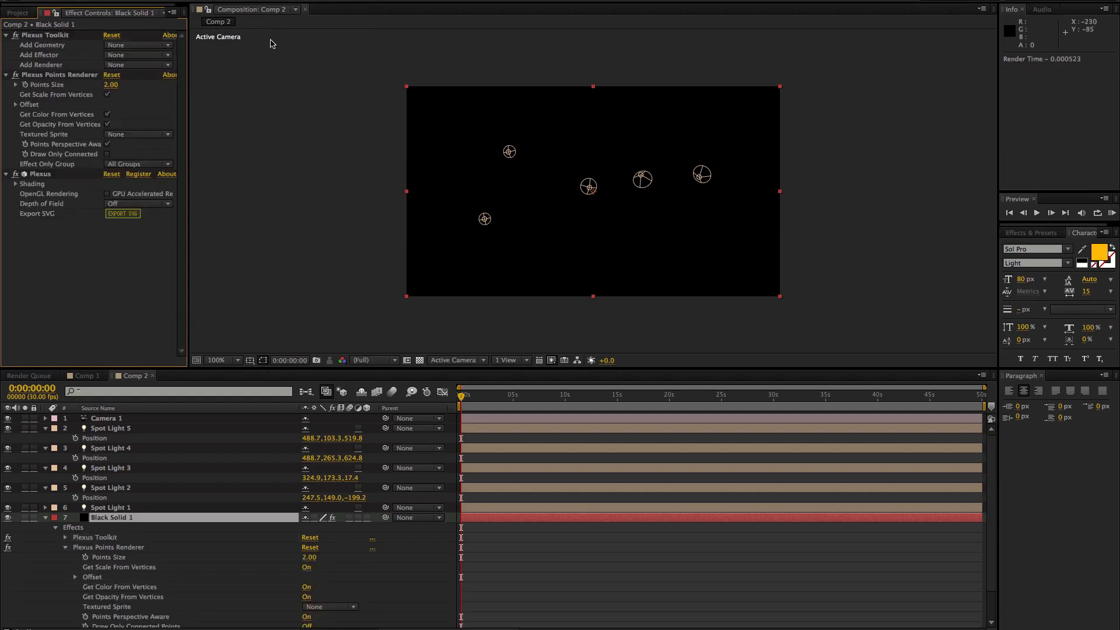
left_click(123, 47)
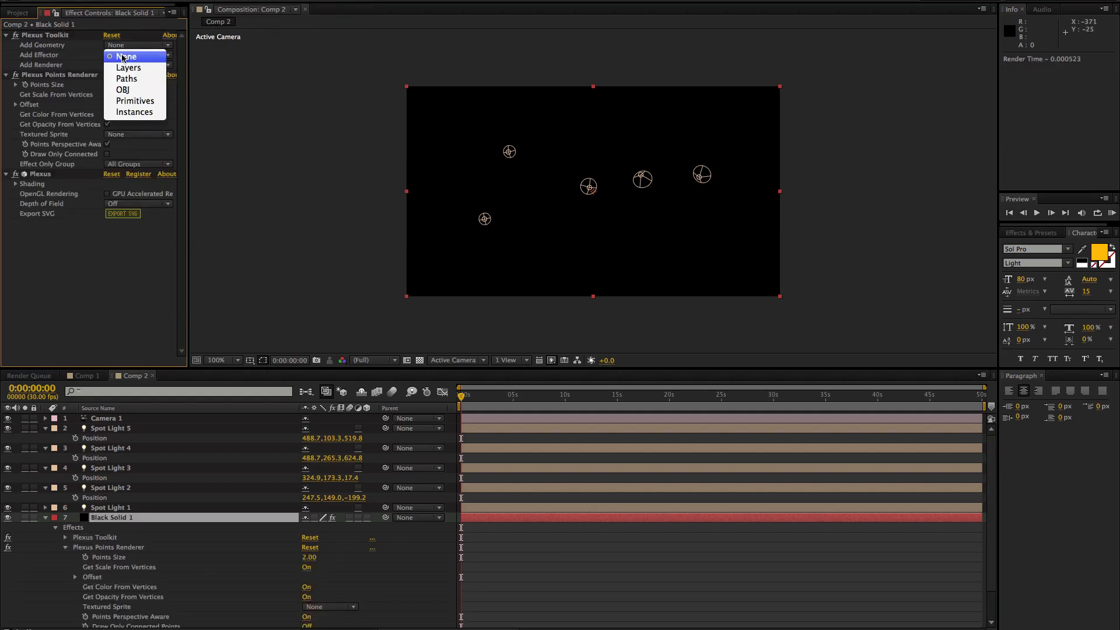
left_click(125, 69)
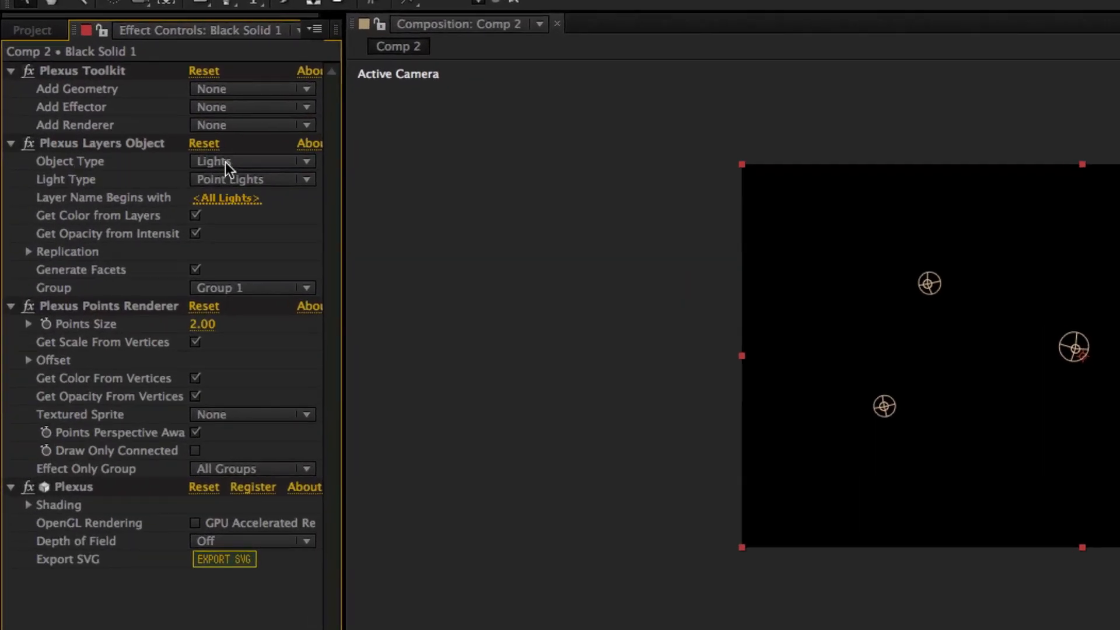
Step: Set the Plexus Layers Object's light type to Spot Lights and the Points Renderer's points size to 4.70
left_click(222, 158)
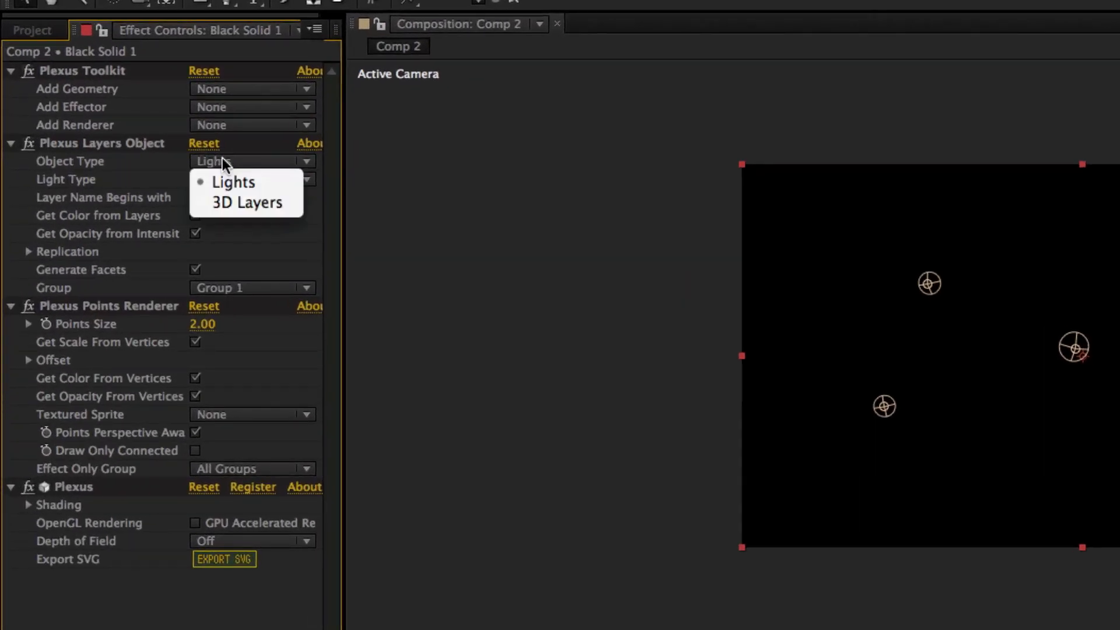
left_click(106, 170)
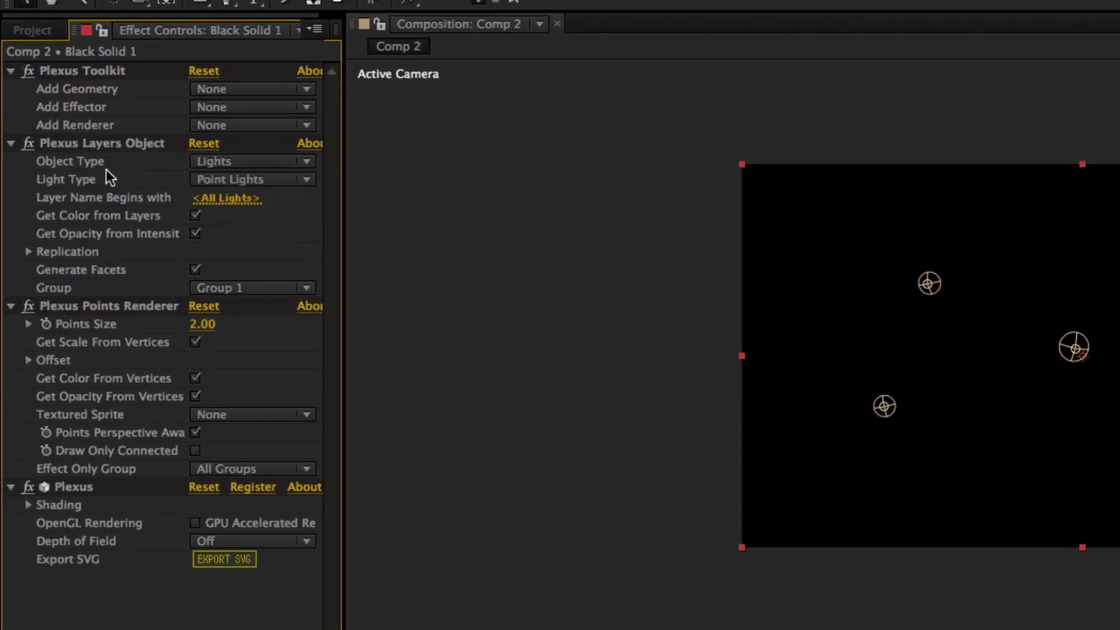
left_click(218, 179)
left_click(226, 212)
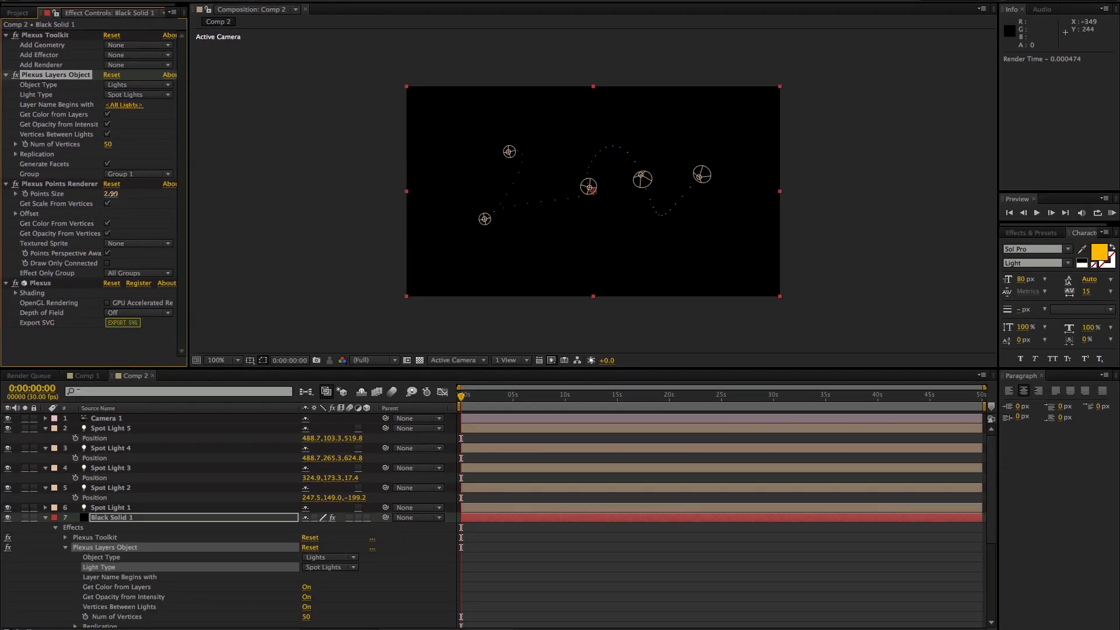
left_click_drag(110, 193, 128, 193)
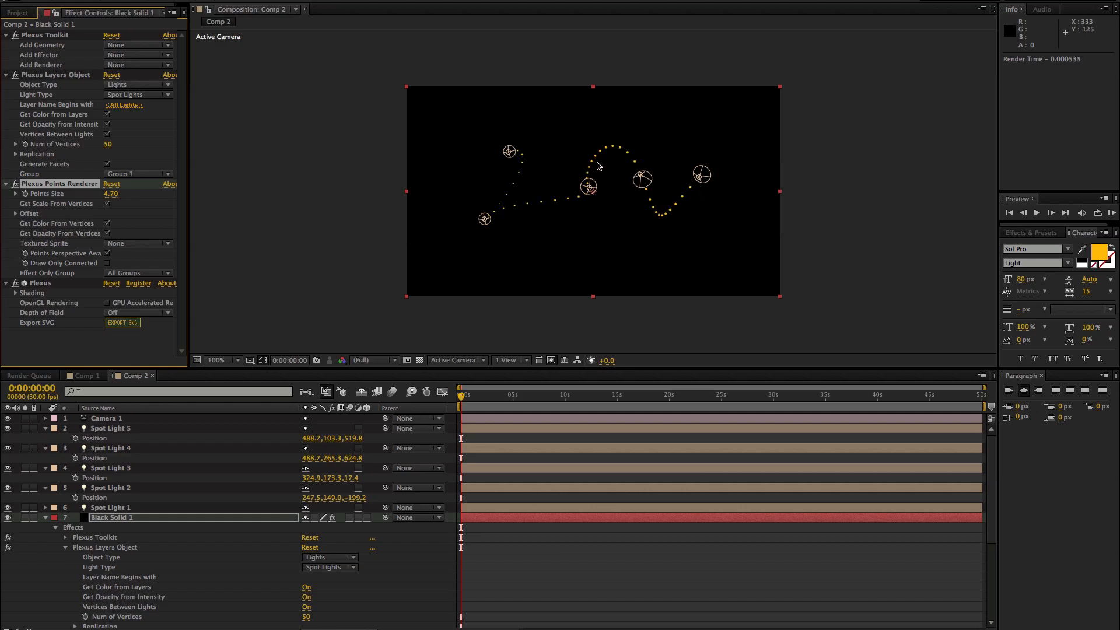
Step: Reshape the dotted curve by moving the points of interest of Spot Light 3 and Spot Light 5
left_click(589, 187)
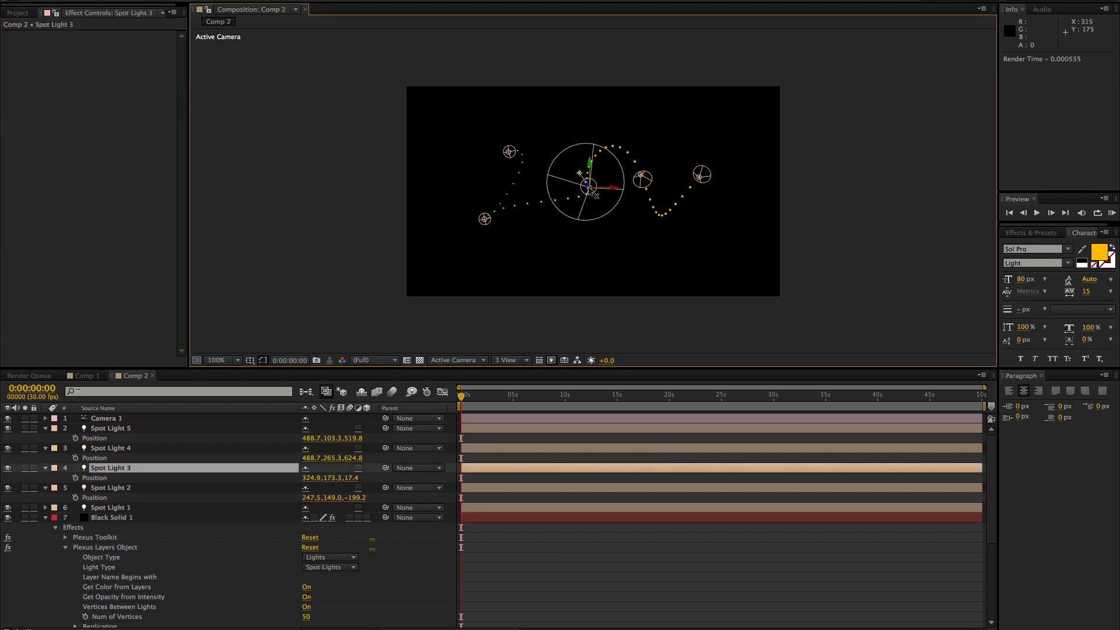
mouse_move(579, 173)
left_mouse_down()
mouse_move(606, 212)
mouse_move(600, 183)
mouse_move(575, 172)
mouse_move(583, 175)
left_mouse_up()
left_click(509, 154)
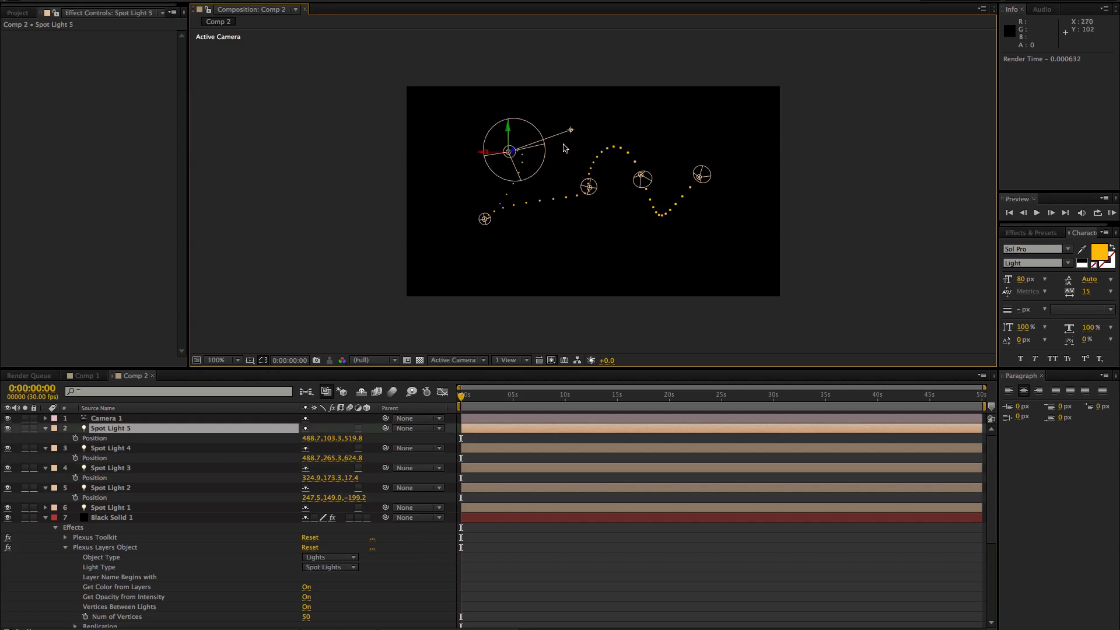
left_click_drag(570, 136, 553, 155)
left_click_drag(591, 222, 607, 241)
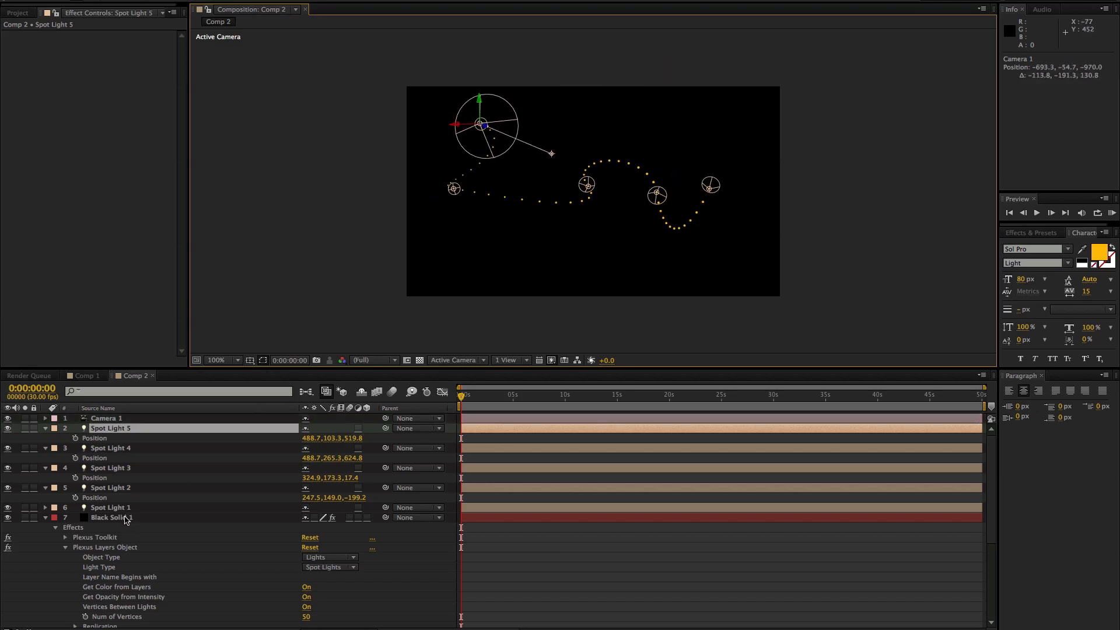
Step: Add a Beams renderer to the Plexus effect on Black Solid 1
left_click(126, 519)
left_click(140, 66)
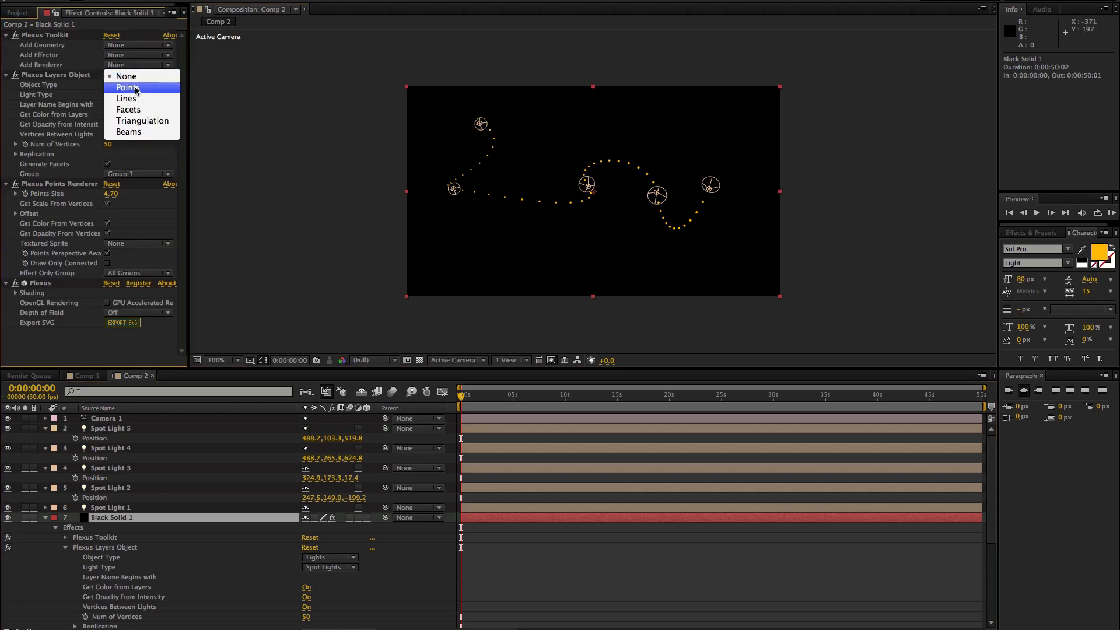
left_click(148, 130)
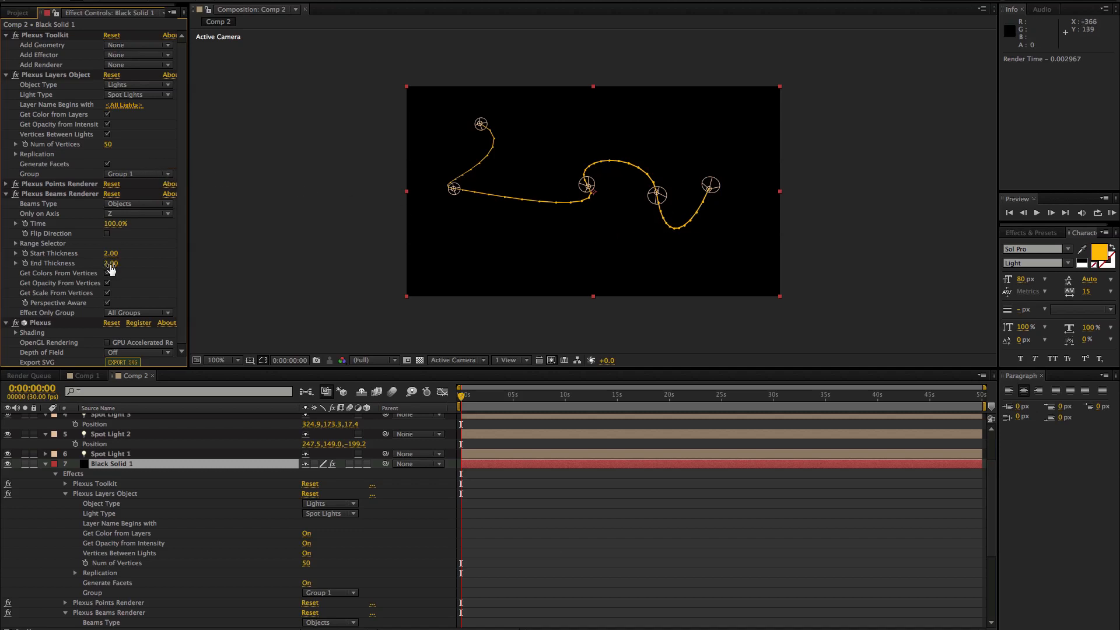
Step: Set the Beams Renderer's start and end thickness to 4 and disable the Plexus Points Renderer
mouse_move(111, 263)
left_mouse_down()
mouse_move(121, 264)
mouse_move(113, 257)
left_mouse_up()
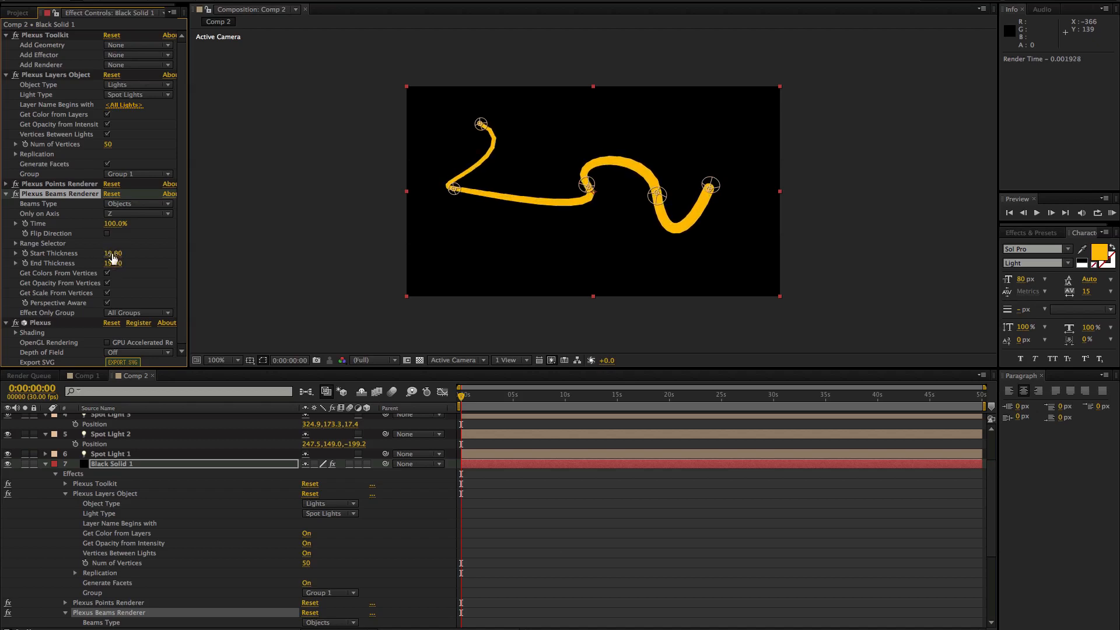
left_click(112, 254)
type("4")
key("Tab")
type("4")
key("Return")
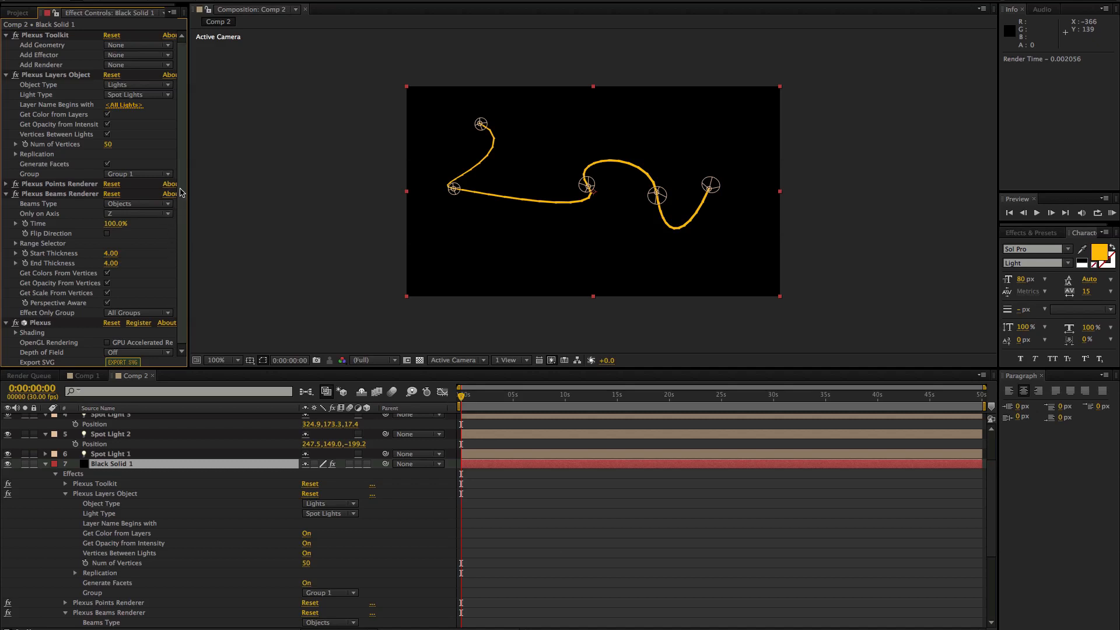
left_click(16, 184)
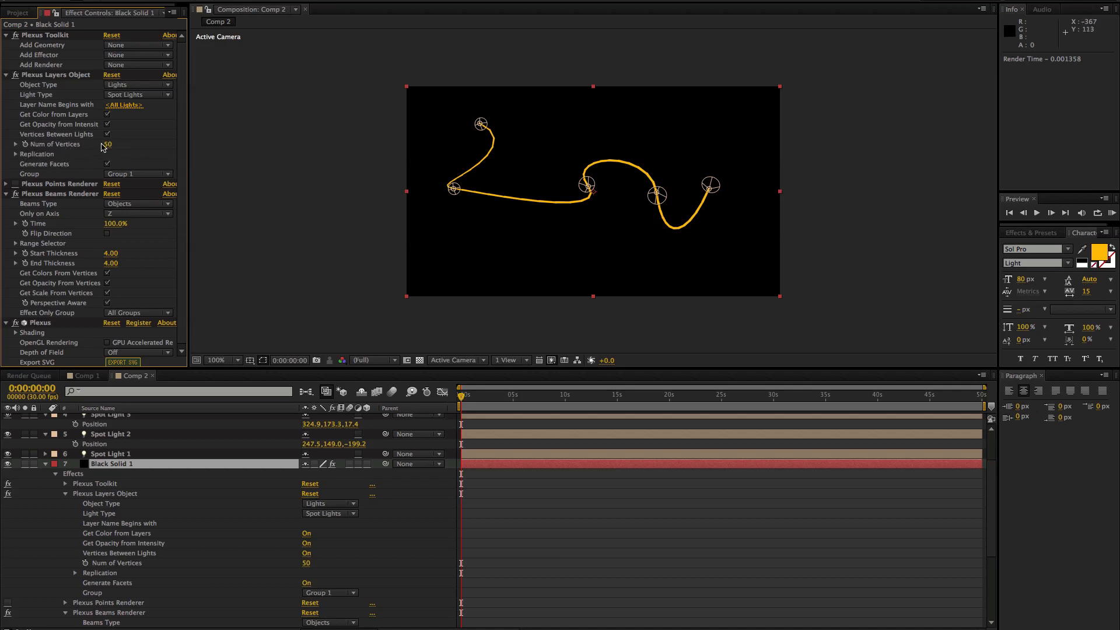
Step: Try about 136 vertices between the lights on the Plexus Layers Object and restore the number to 50
left_click_drag(108, 144, 142, 142)
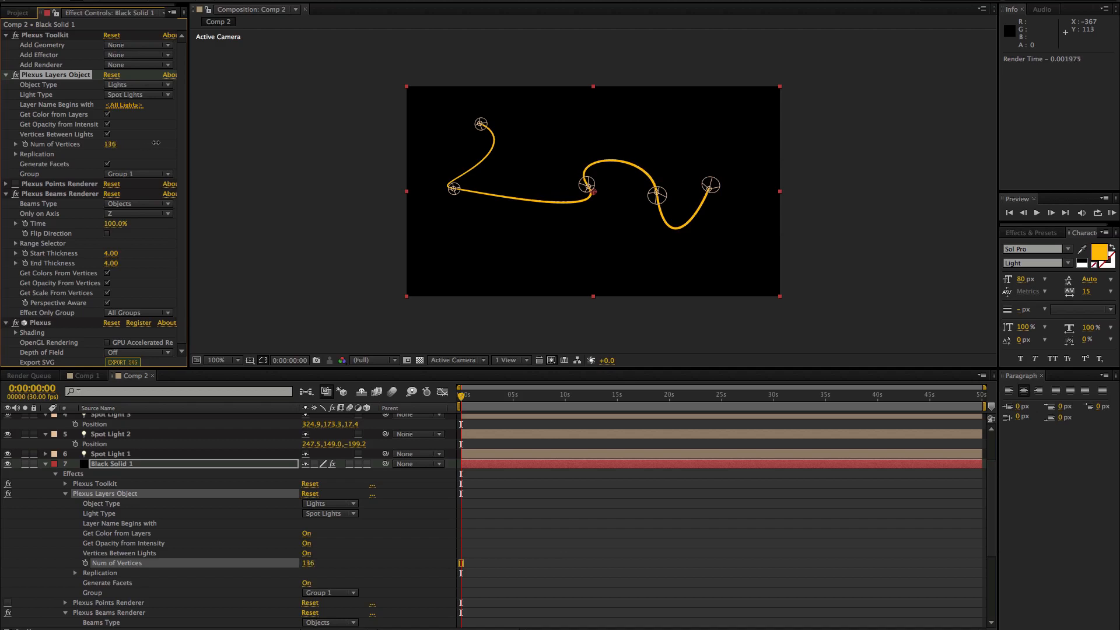
left_click_drag(129, 144, 110, 145)
left_click(110, 144)
type("50")
key("Return")
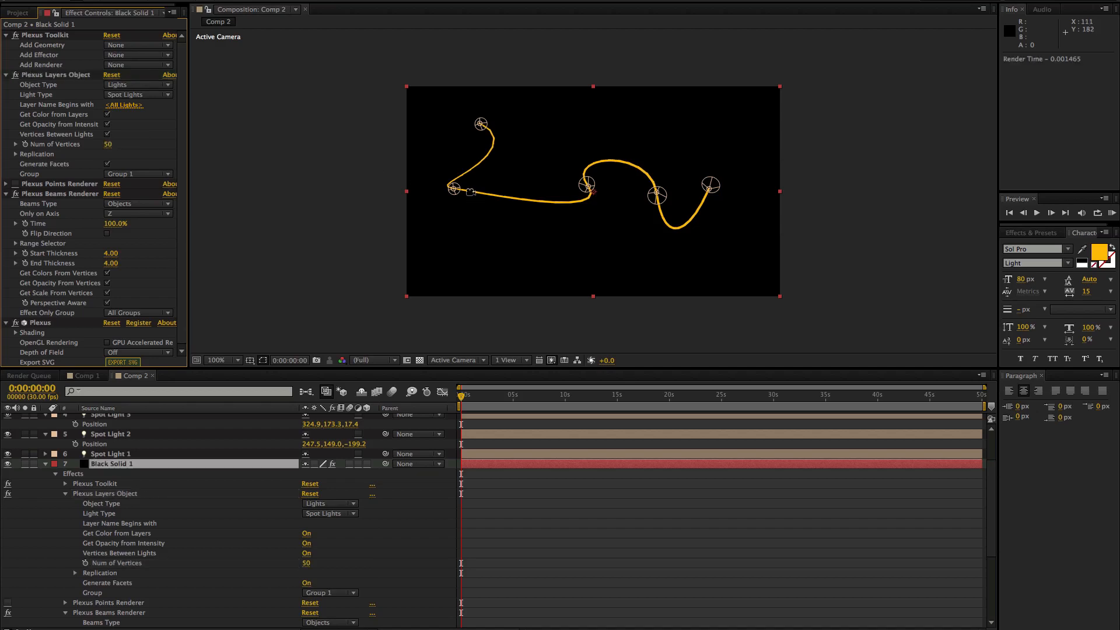
Step: Reshape the beam's curve by moving the points of interest of Spot Lights 4, 5 and 3
left_click(454, 189)
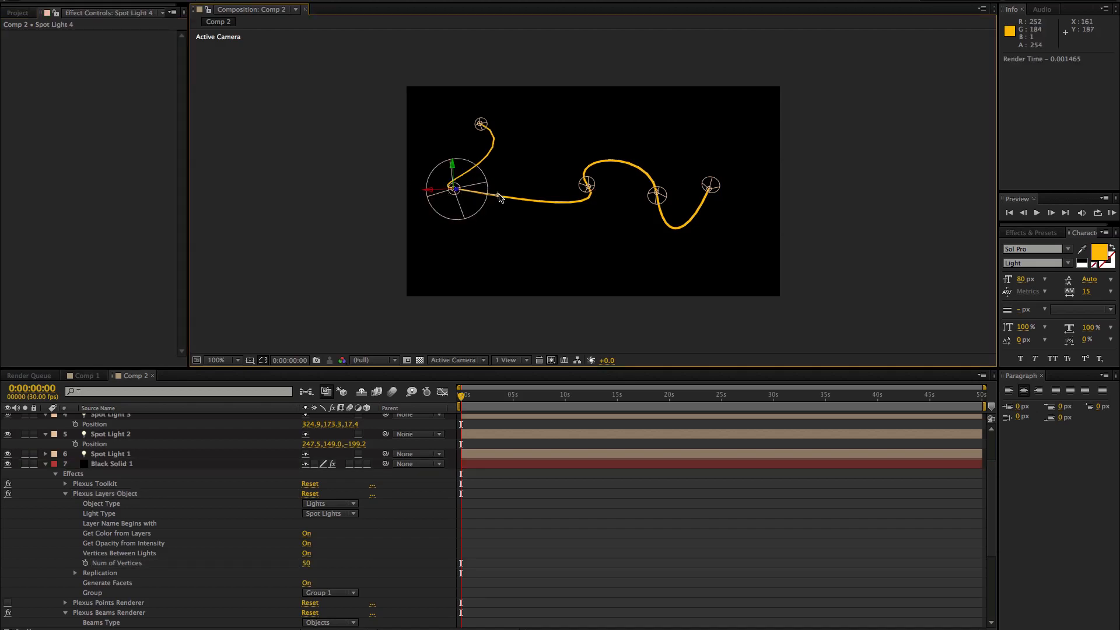
left_click_drag(498, 195, 478, 149)
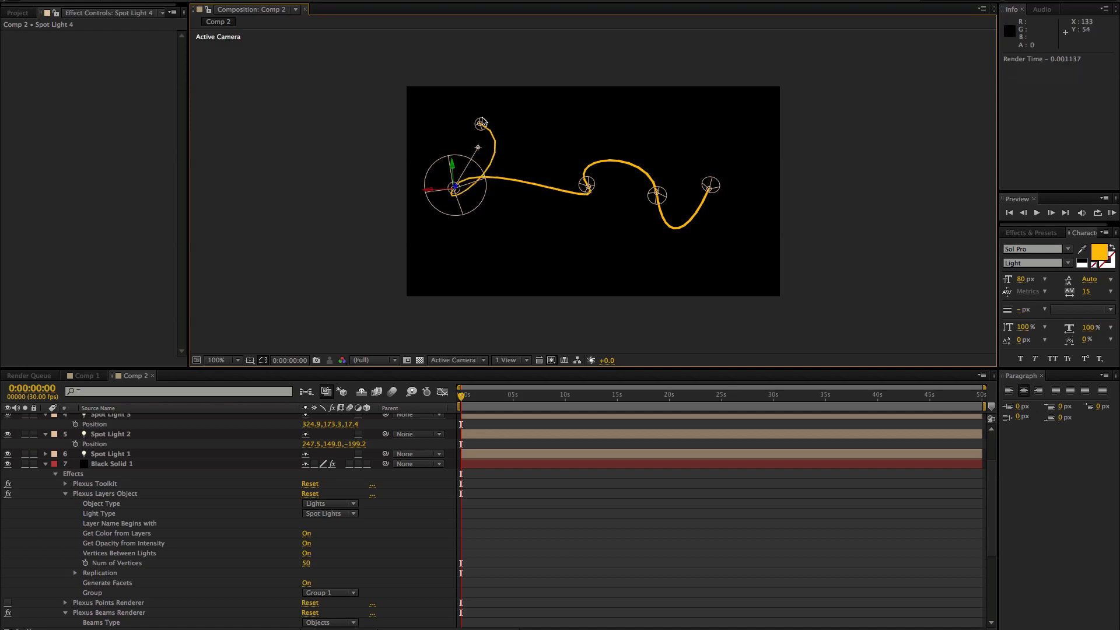
left_click(480, 124)
mouse_move(549, 154)
left_mouse_down()
mouse_move(461, 184)
mouse_move(441, 175)
mouse_move(589, 152)
mouse_move(455, 186)
mouse_move(563, 190)
mouse_move(583, 155)
mouse_move(560, 169)
mouse_move(598, 152)
mouse_move(563, 162)
left_mouse_up()
left_click(586, 186)
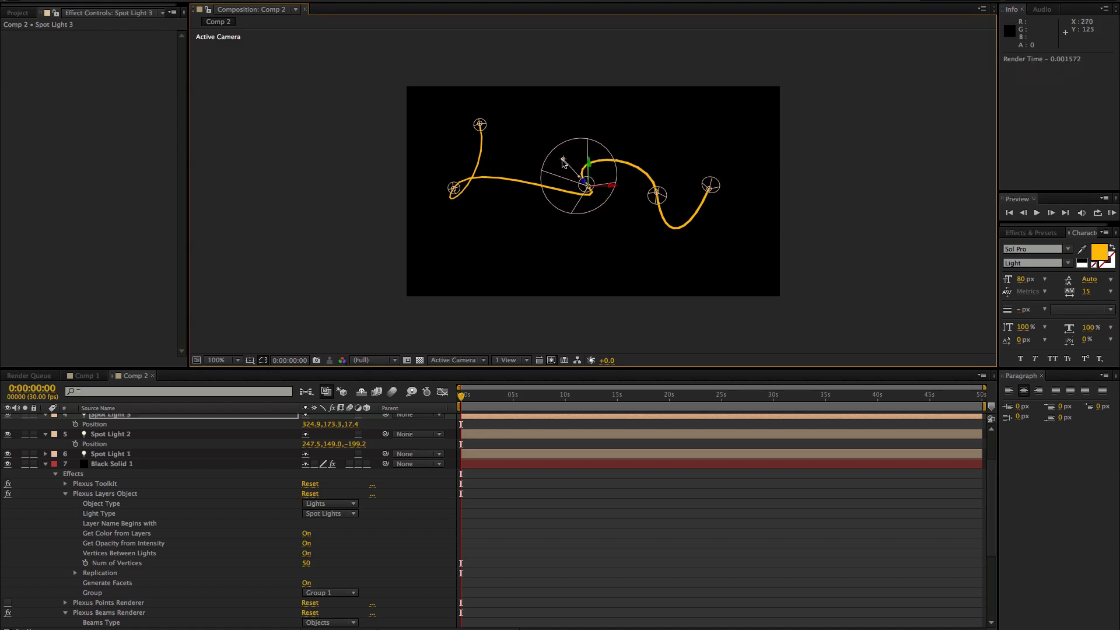
Step: In the Plexus Layers Object's replication settings on Black Solid 1, set the extrude depth to 0 and the total number of copies to 20
left_click(119, 465)
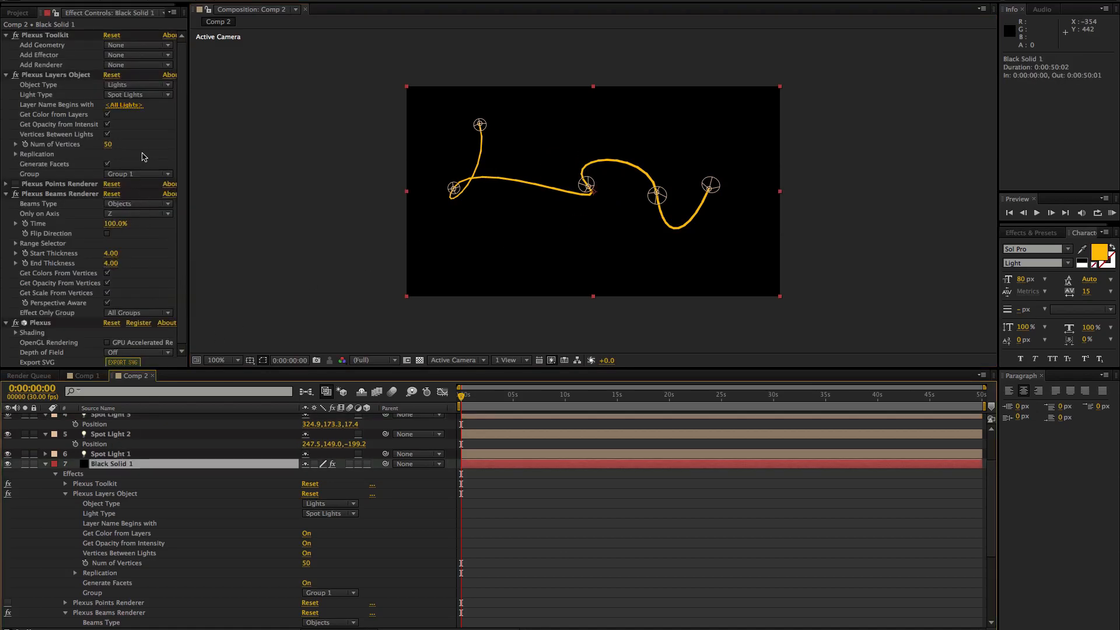
left_click(16, 155)
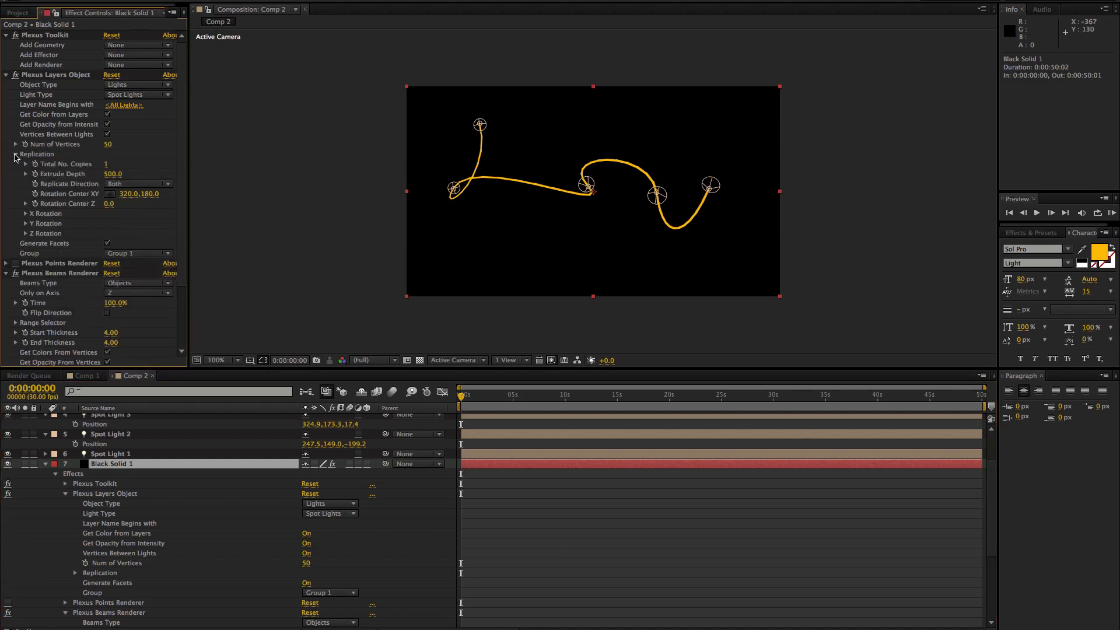
left_click(113, 176)
type("0")
key("Return")
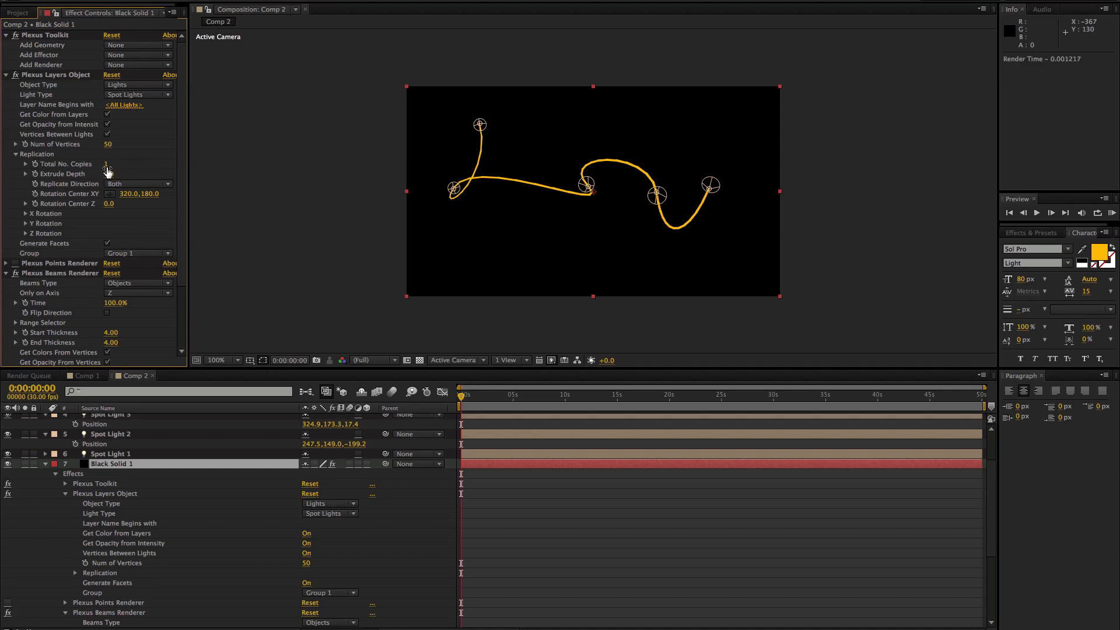
left_click(106, 165)
key("Return")
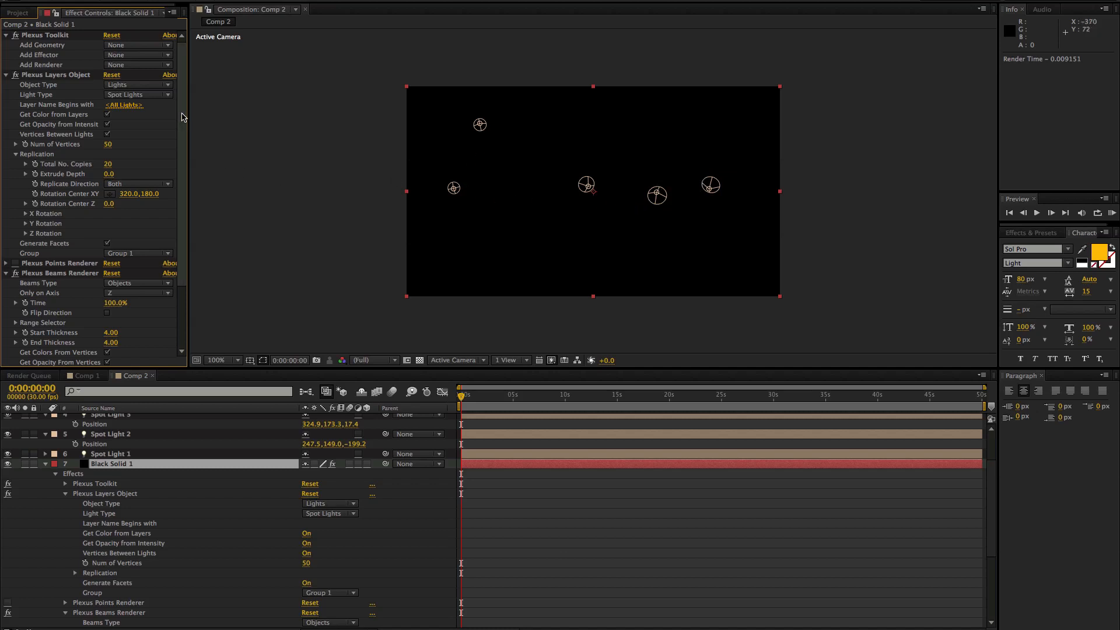
scroll(182, 116, "down", 3)
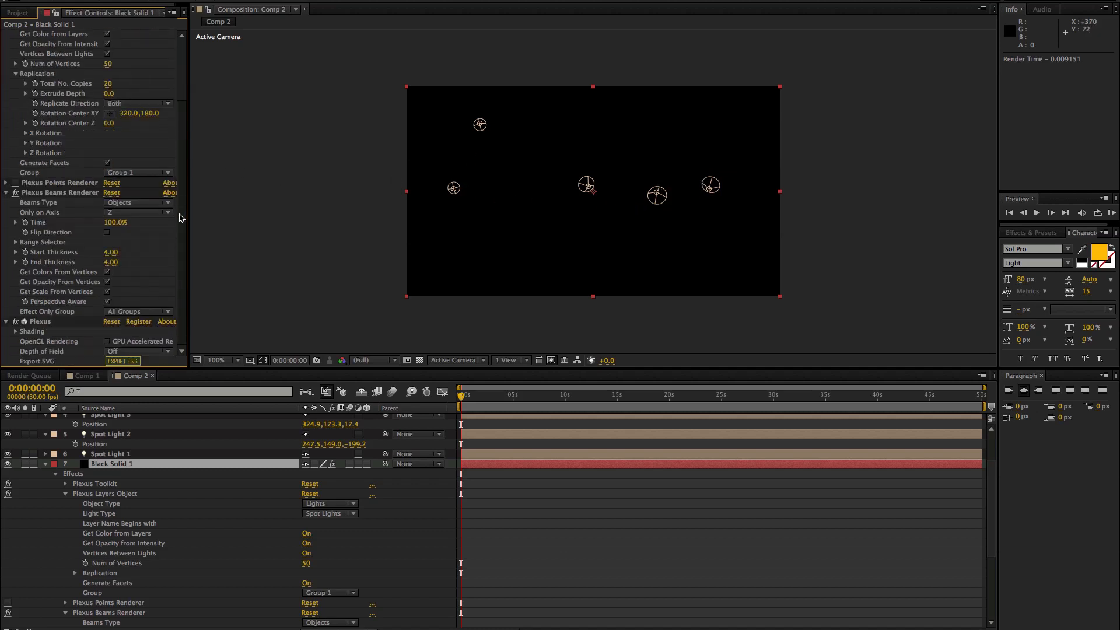
Step: Set the Beams Renderer to draw only on the X axis and the replication's Z end angle to 1x+80°
left_click(119, 213)
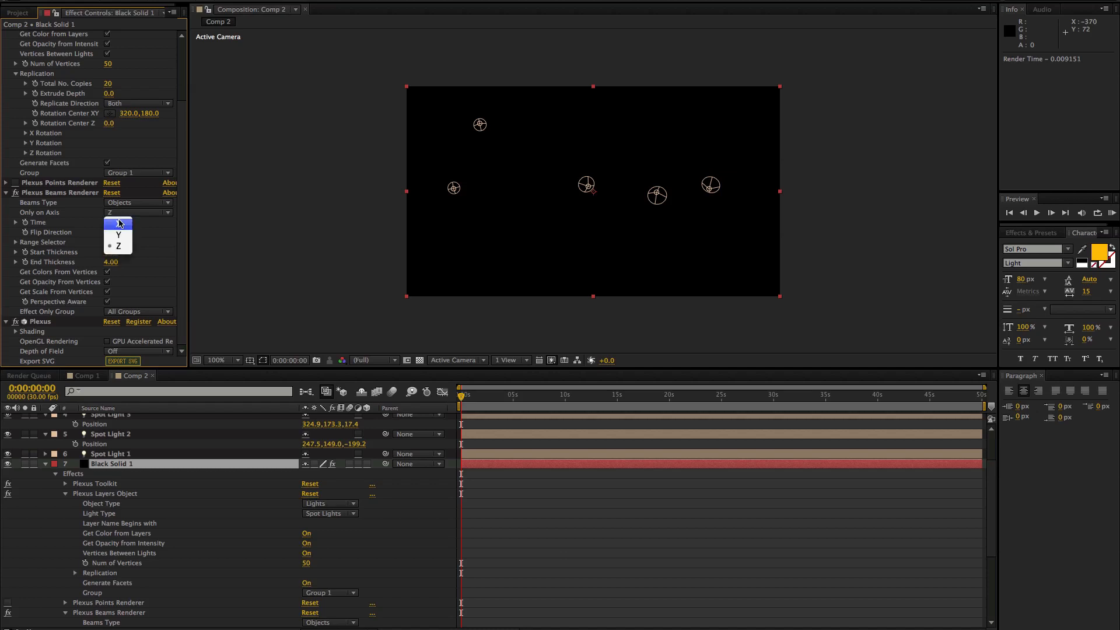
left_click(119, 224)
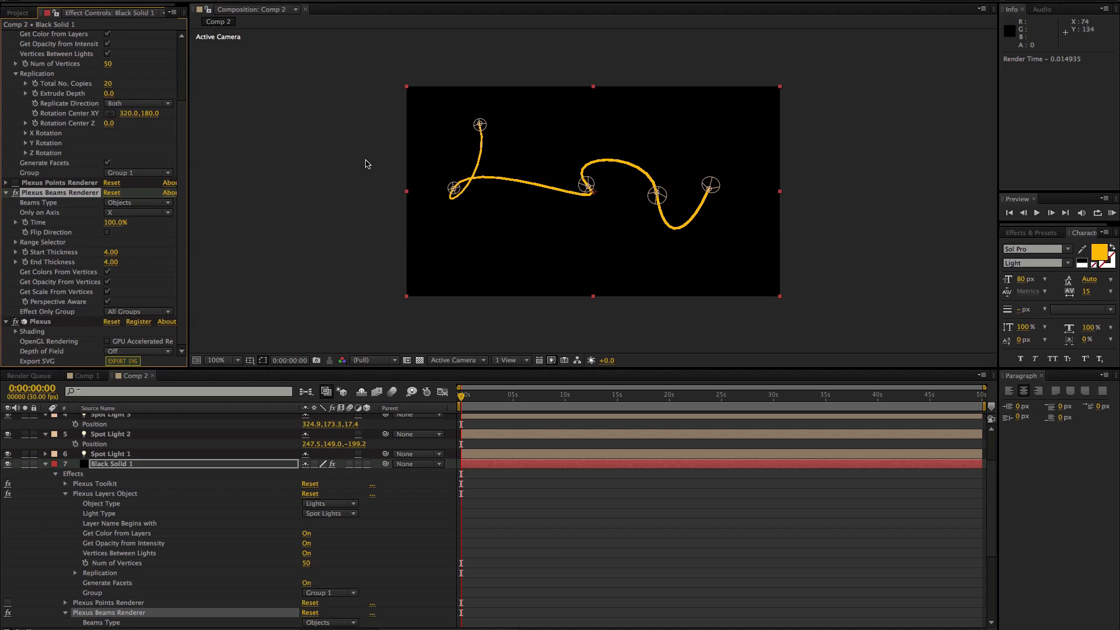
left_click(25, 153)
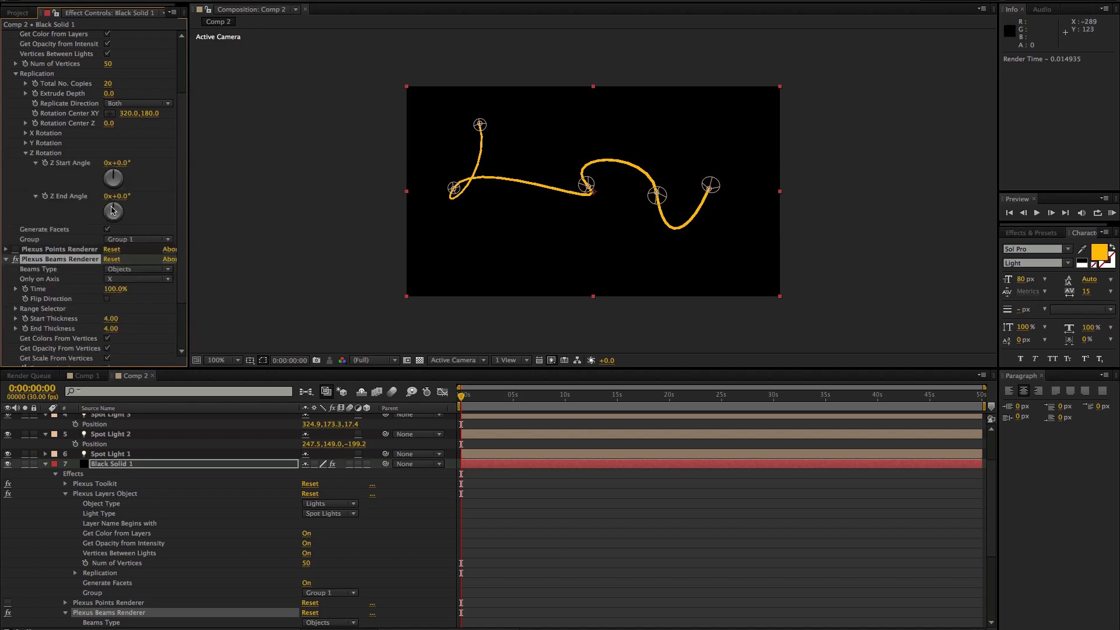
mouse_move(116, 208)
left_mouse_down()
mouse_move(111, 224)
mouse_move(80, 214)
mouse_move(86, 196)
mouse_move(113, 180)
mouse_move(135, 212)
left_mouse_up()
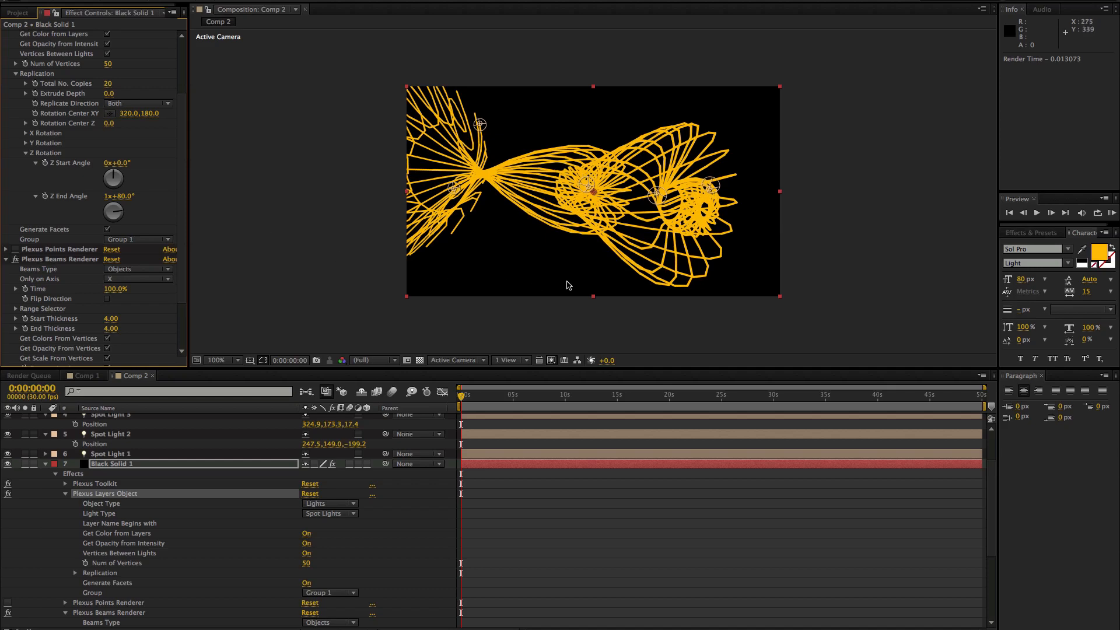
Step: Reshape the replicated strands by moving the points of interest of Spot Lights 4, 2 and 1
left_click_drag(565, 268, 572, 241)
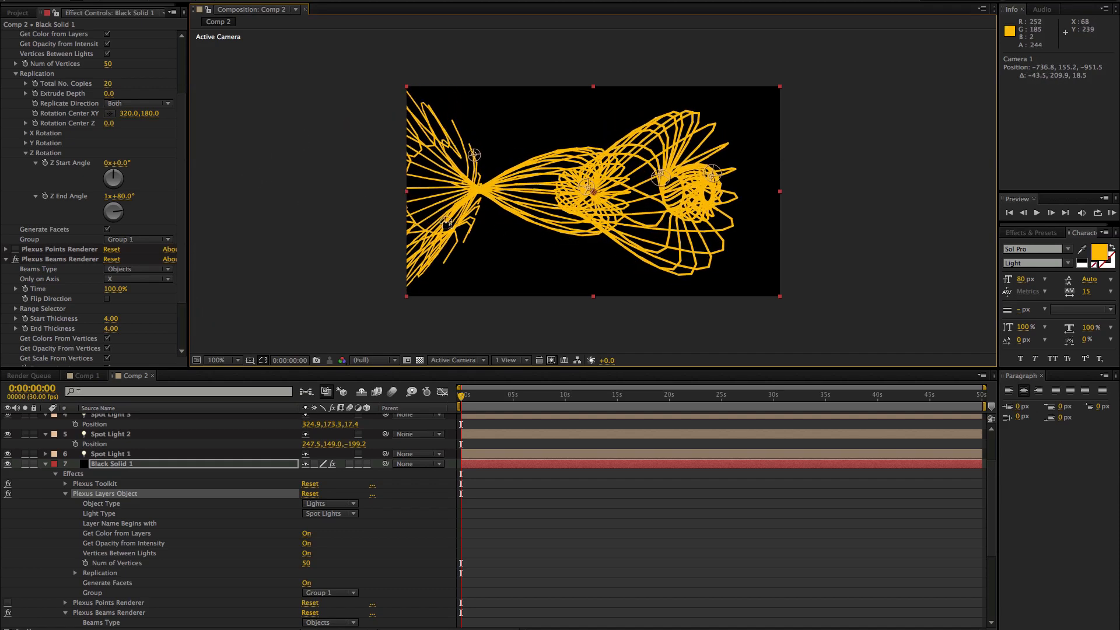
left_click(445, 226)
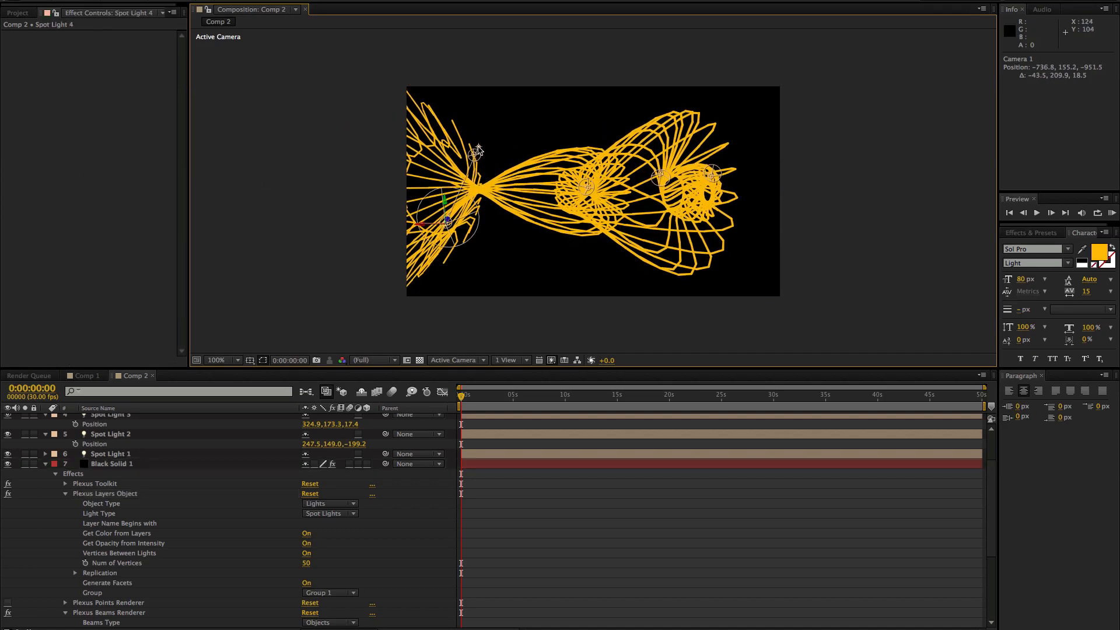
left_click_drag(483, 170, 426, 187)
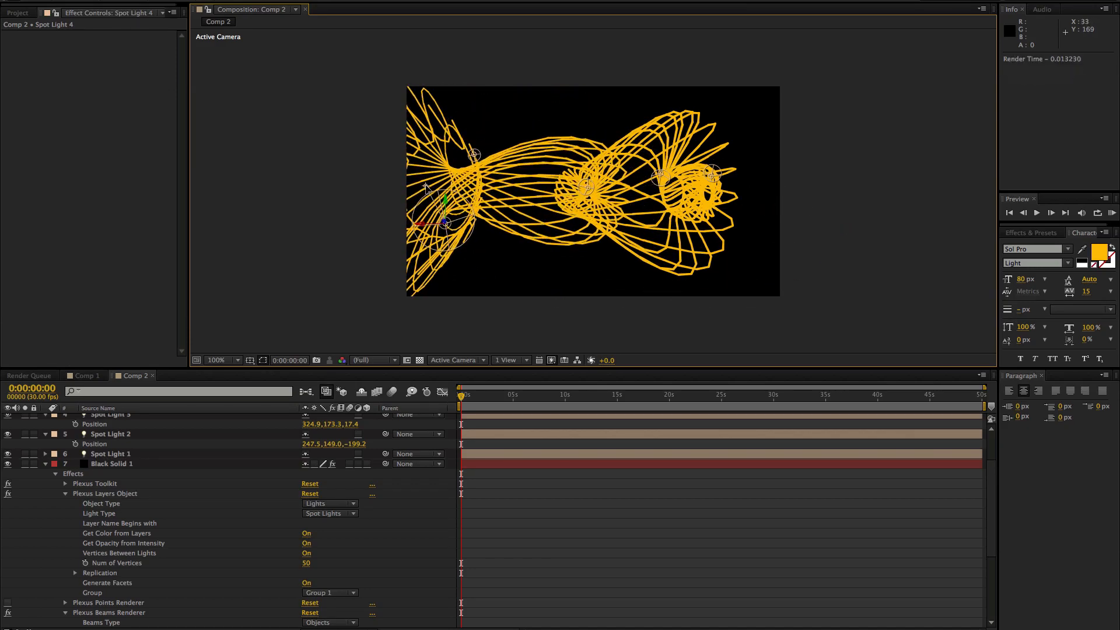
left_click(662, 176)
left_click_drag(663, 232, 674, 204)
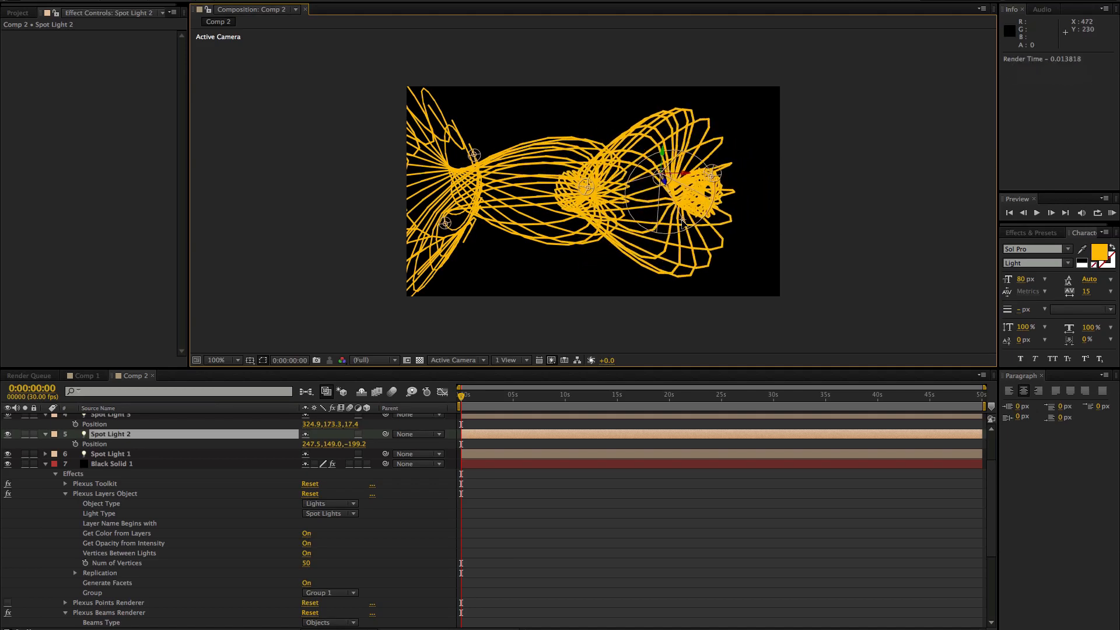
left_click(712, 178)
left_click_drag(729, 147, 808, 127)
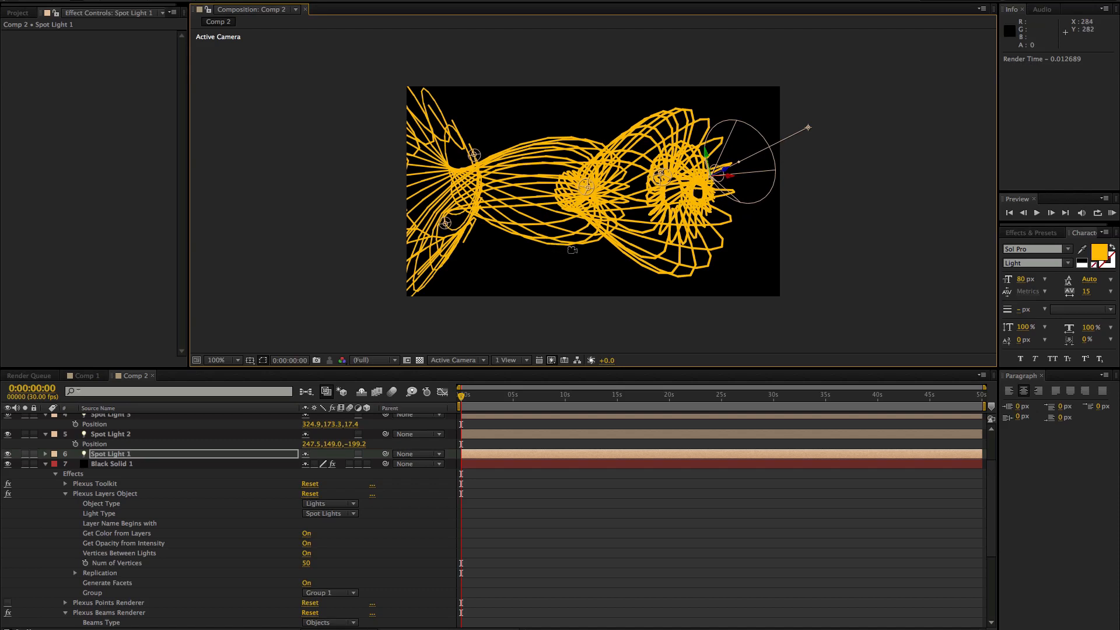
Step: Set the number of vertices between the lights to 200 in Black Solid 1's Plexus Layers Object
left_click_drag(572, 250, 345, 331)
left_click(115, 464)
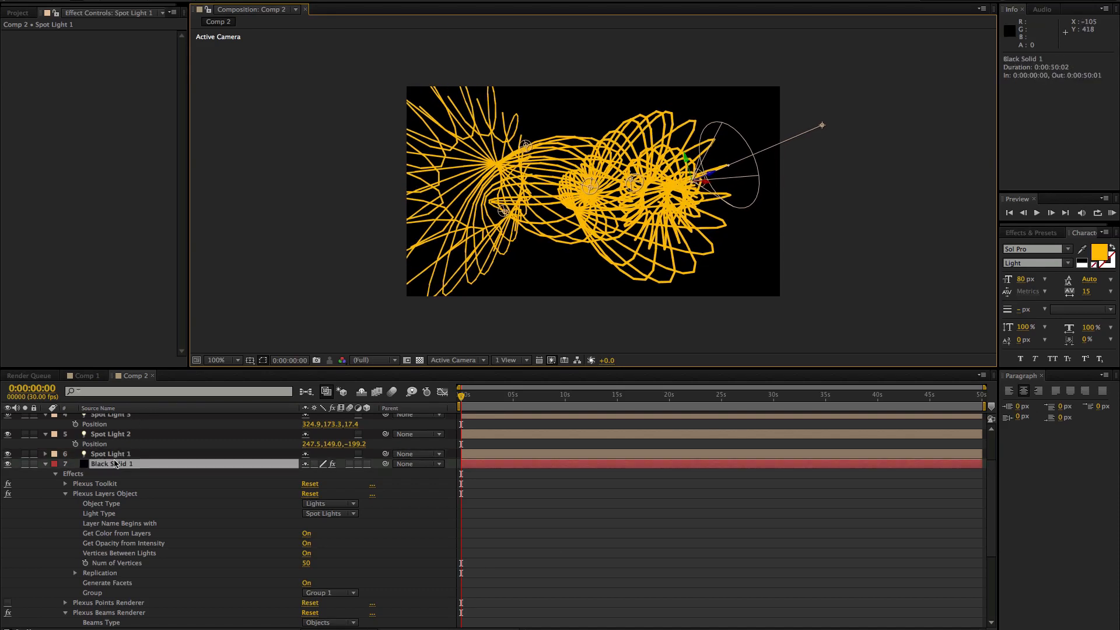
left_click_drag(182, 143, 185, 96)
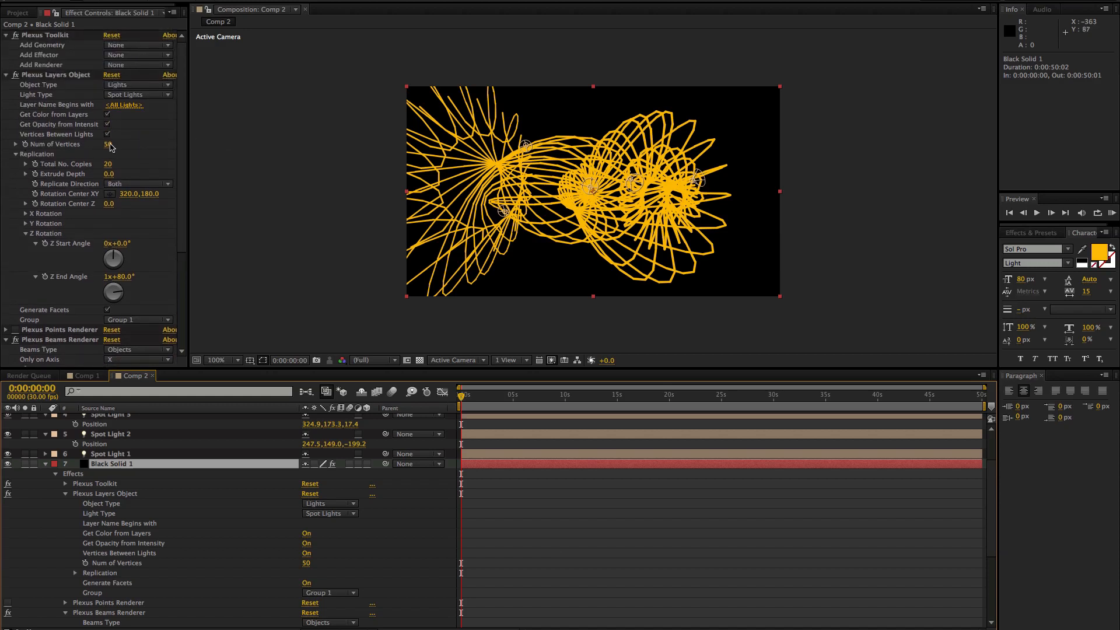
left_click(108, 145)
type("2")
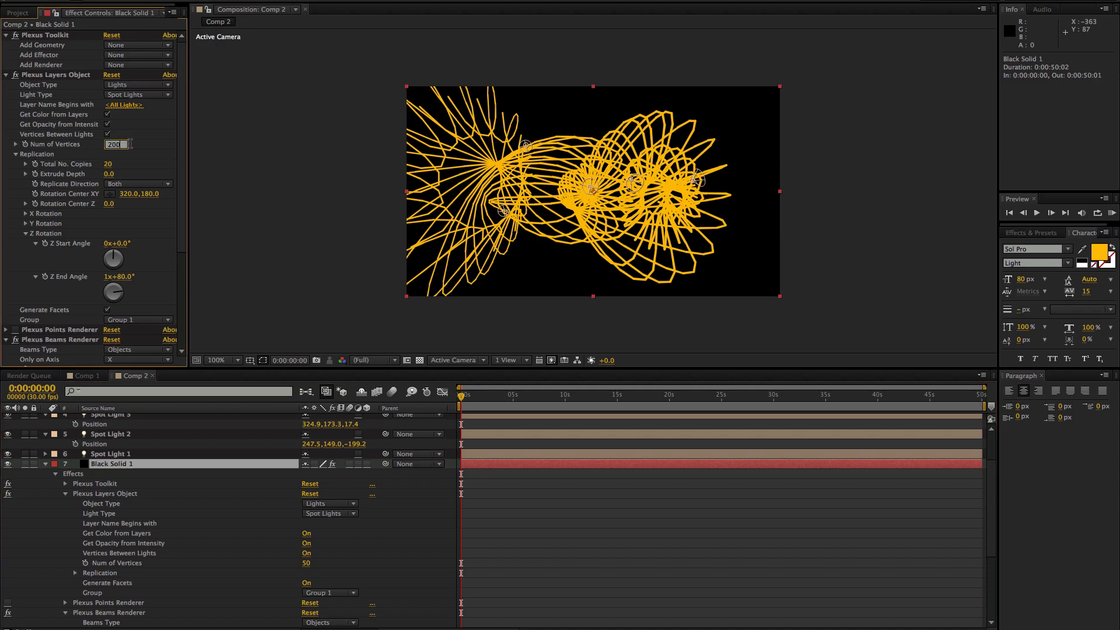
type("00")
key("Return")
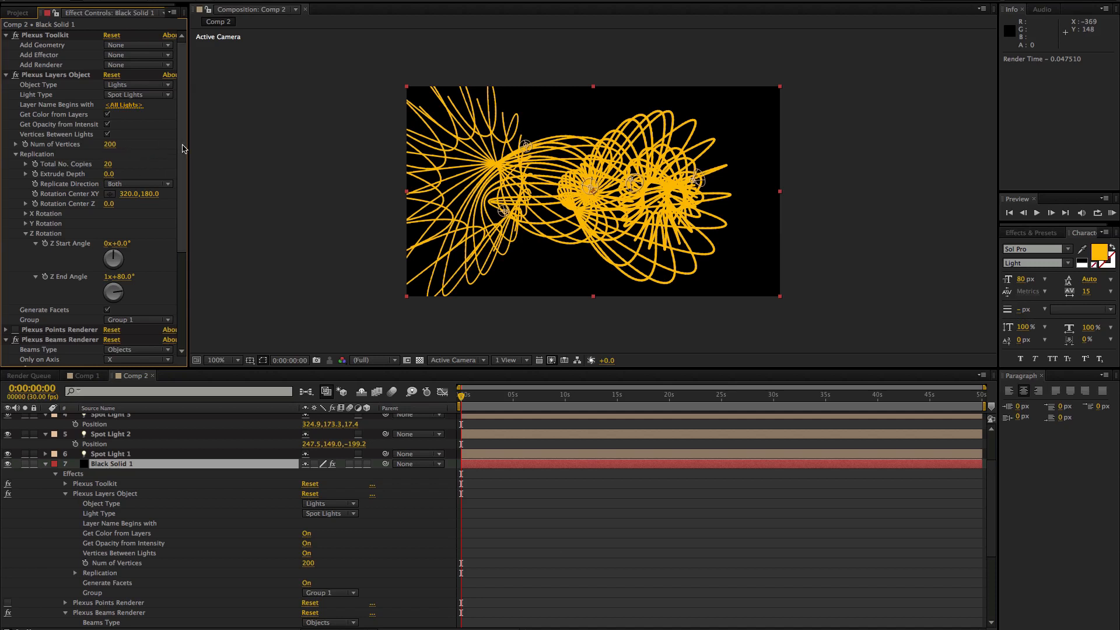
Step: Switch the Beams Renderer to draw only on the Z axis and set the number of vertices back to 50
scroll(93, 225, "down", 5)
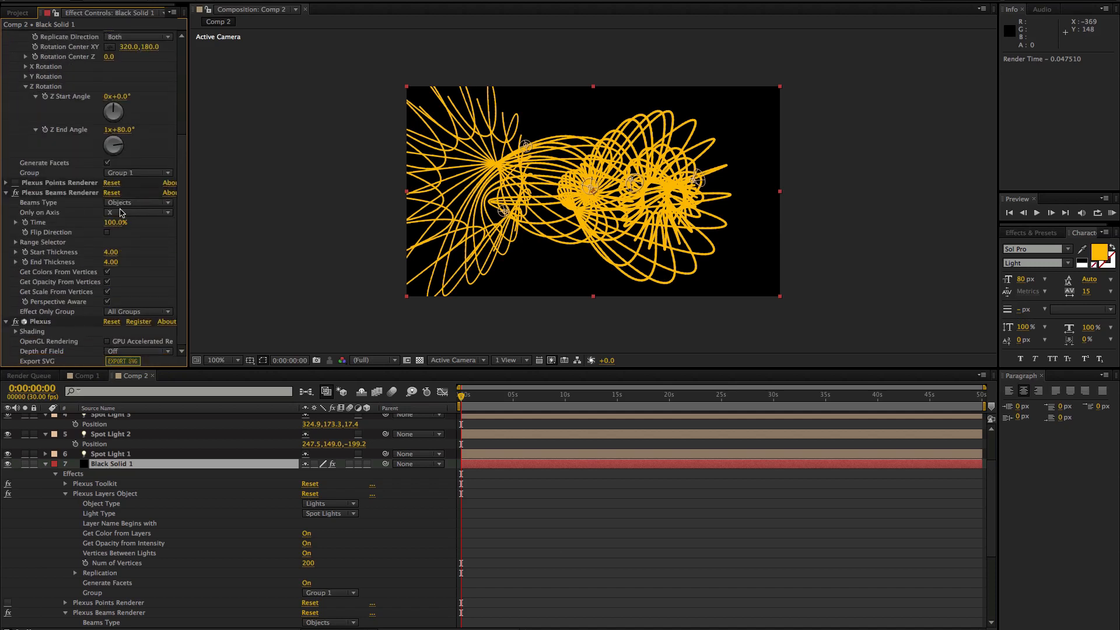
left_click(126, 212)
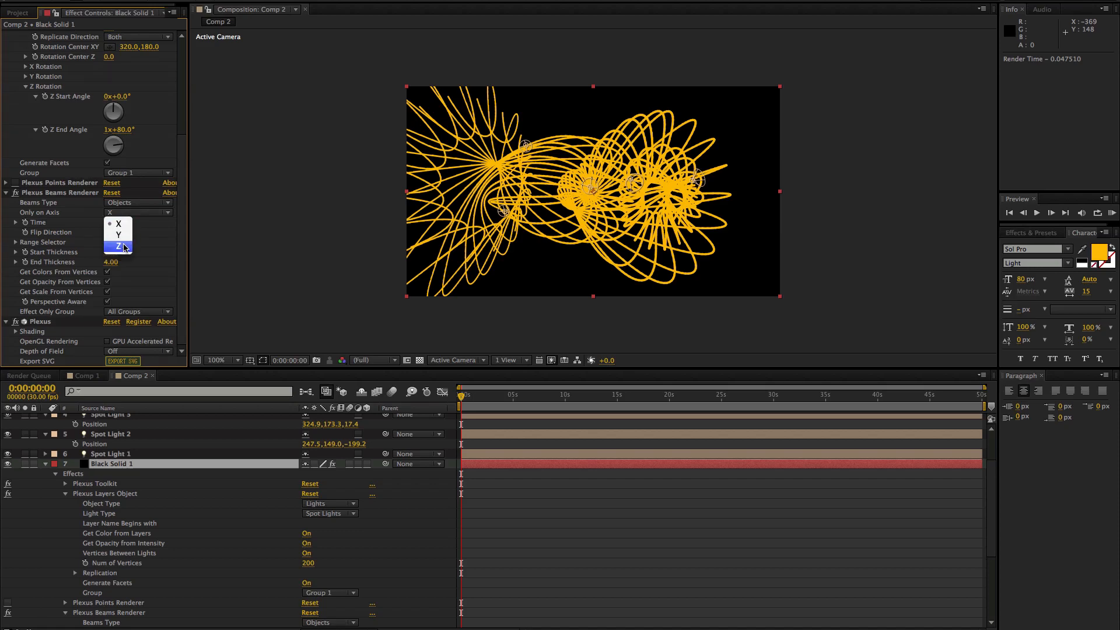
left_click(120, 247)
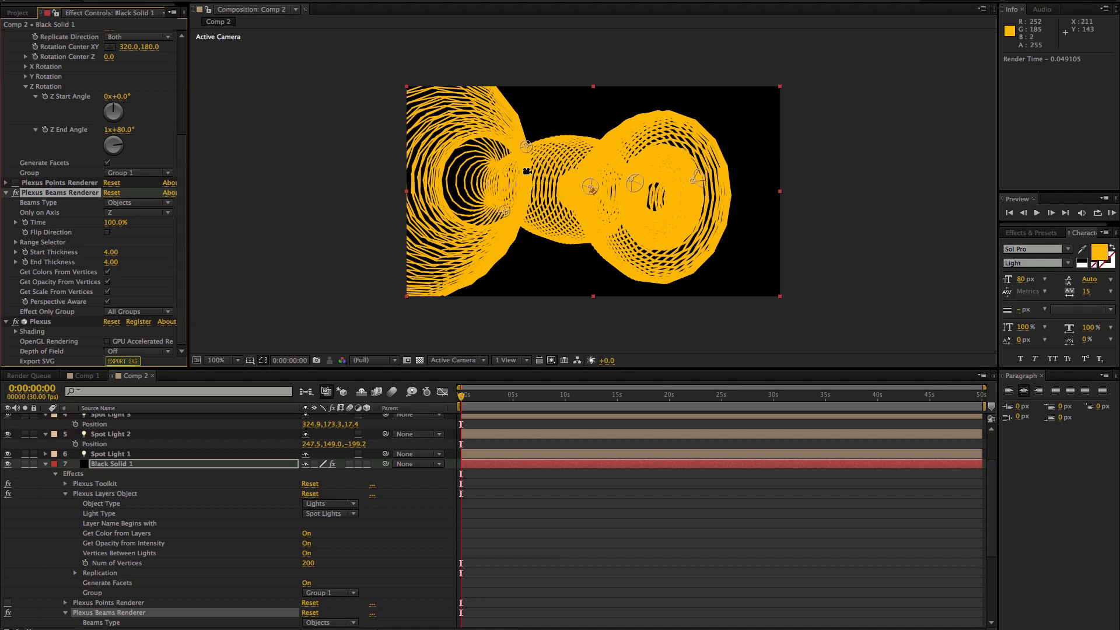
scroll(70, 123, "up", 3)
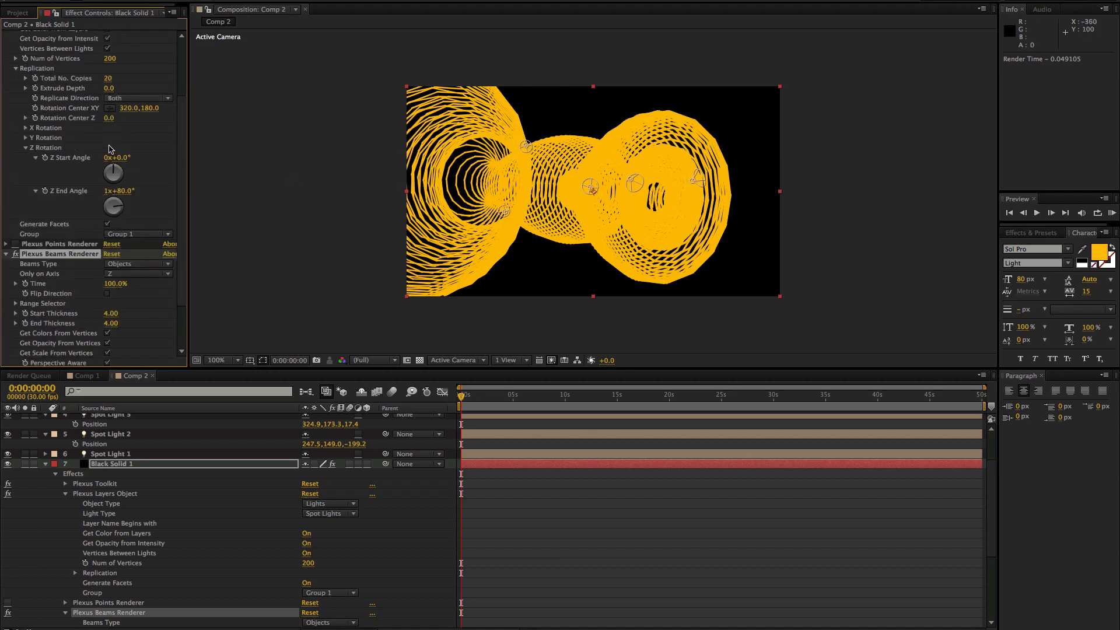
left_click(111, 59)
key("Return")
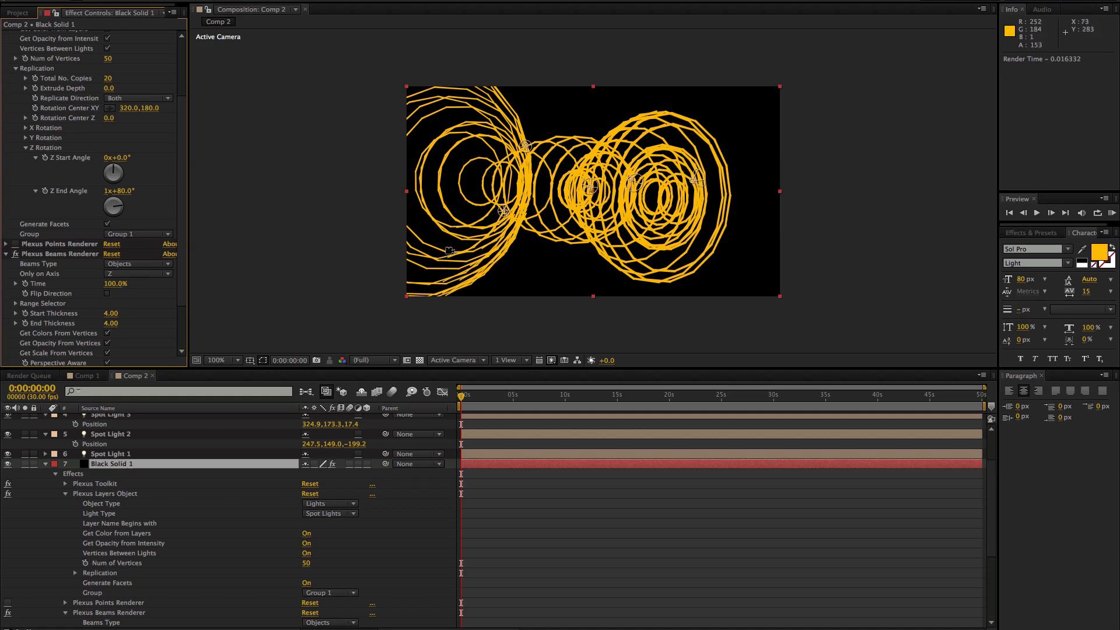
Step: Move Spot Light 4's point of interest to adjust the leftmost rings of beams
left_click(504, 211)
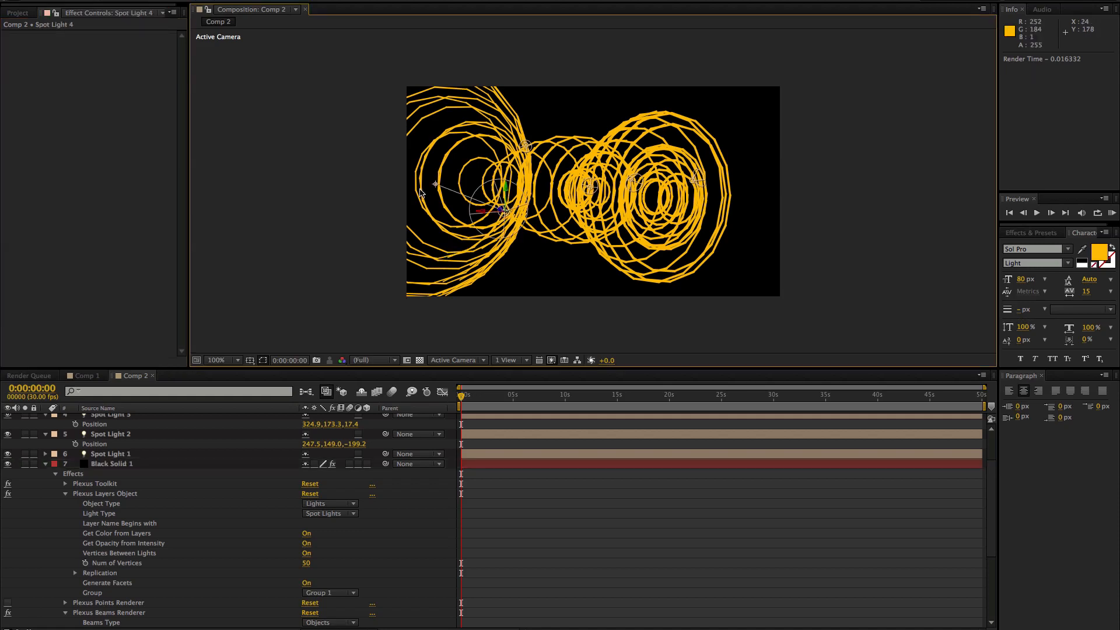
left_click_drag(435, 187, 465, 227)
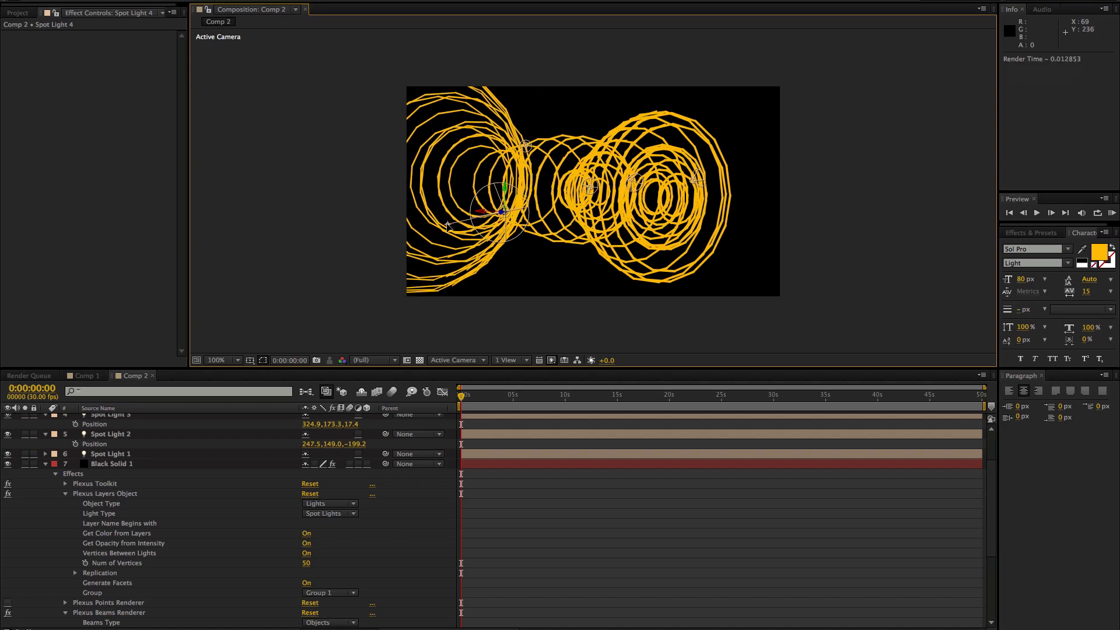
Step: Try a 14% range start and about -31% range offset in Black Solid 1's Beams Renderer, and restore the offset to 0%
left_click(131, 465)
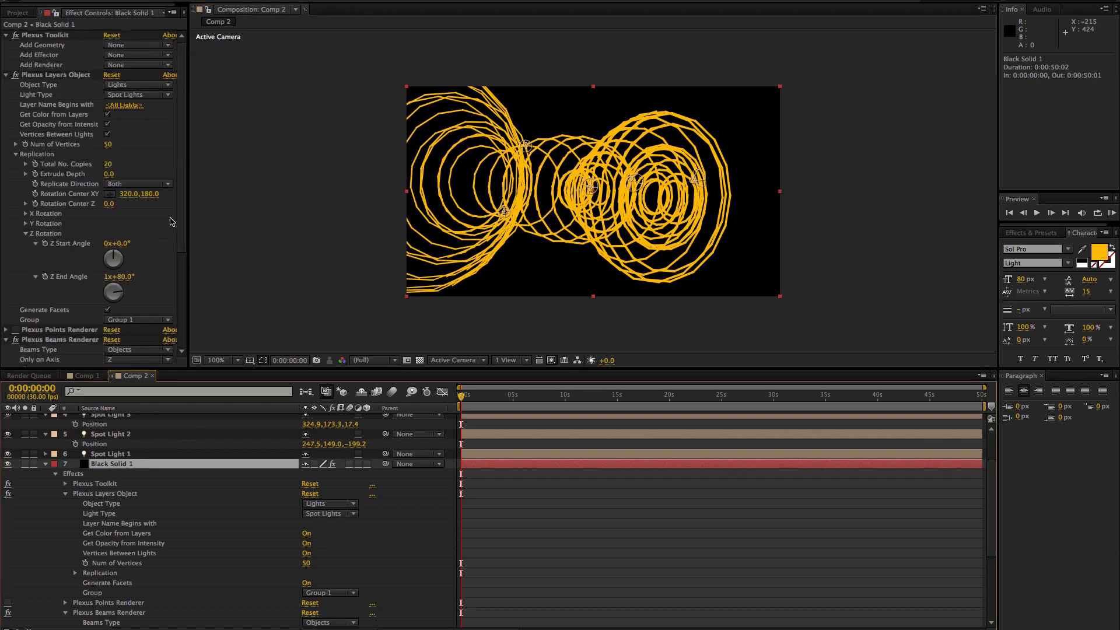
scroll(171, 222, "down", 5)
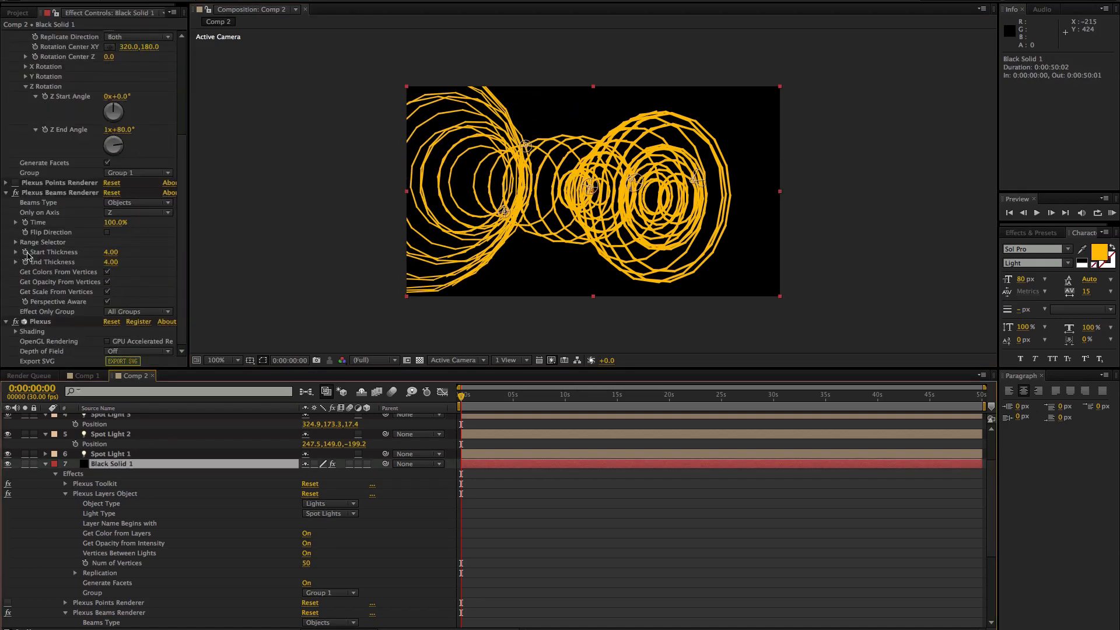
left_click(16, 243)
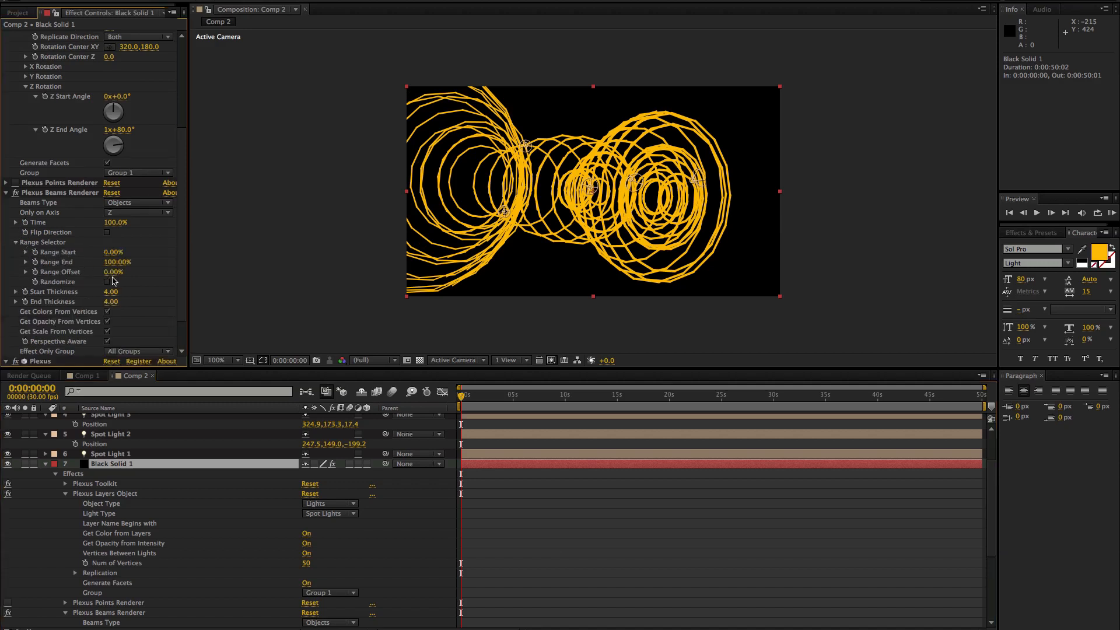
mouse_move(119, 268)
left_mouse_down()
mouse_move(54, 268)
mouse_move(128, 273)
left_mouse_up()
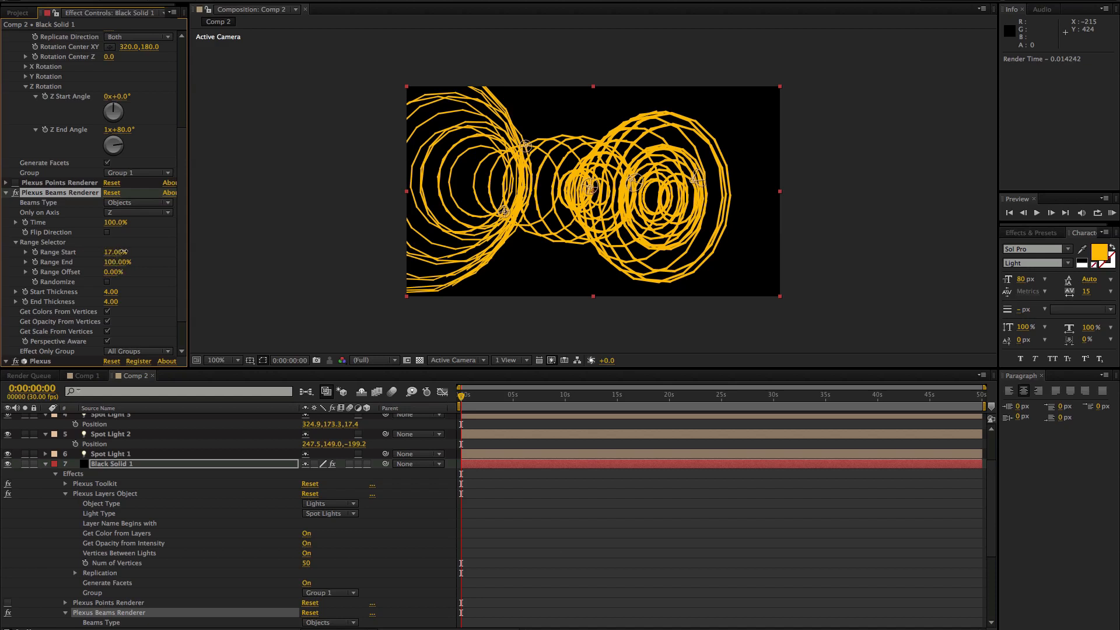
mouse_move(124, 251)
left_mouse_down()
mouse_move(146, 253)
mouse_move(126, 257)
left_mouse_up()
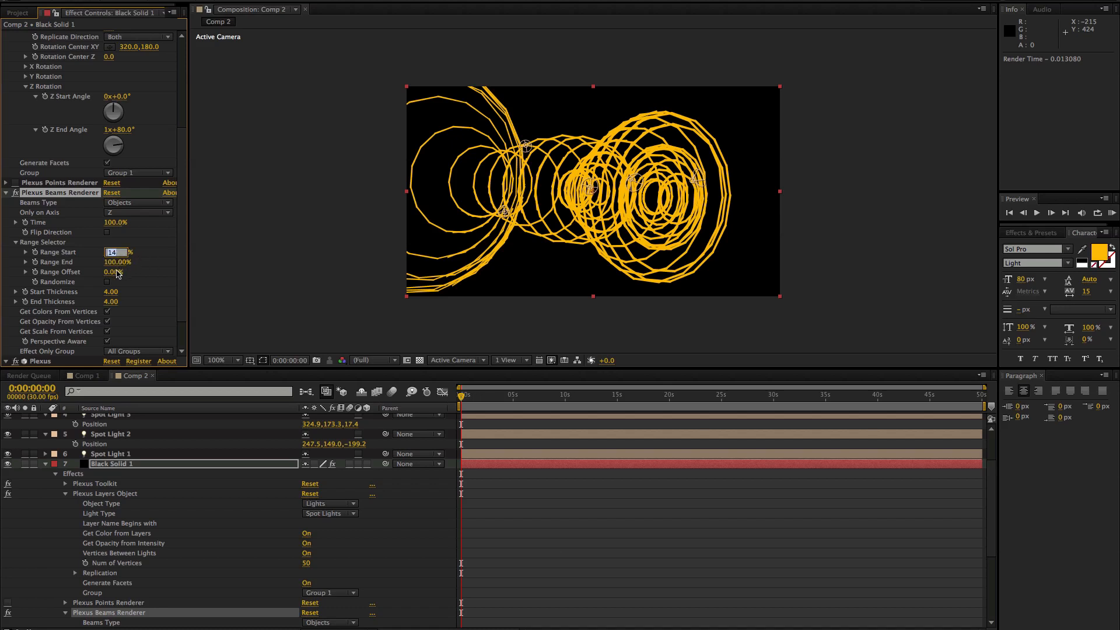
key("Return")
mouse_move(114, 272)
left_mouse_down()
mouse_move(186, 274)
mouse_move(91, 282)
mouse_move(116, 278)
left_mouse_up()
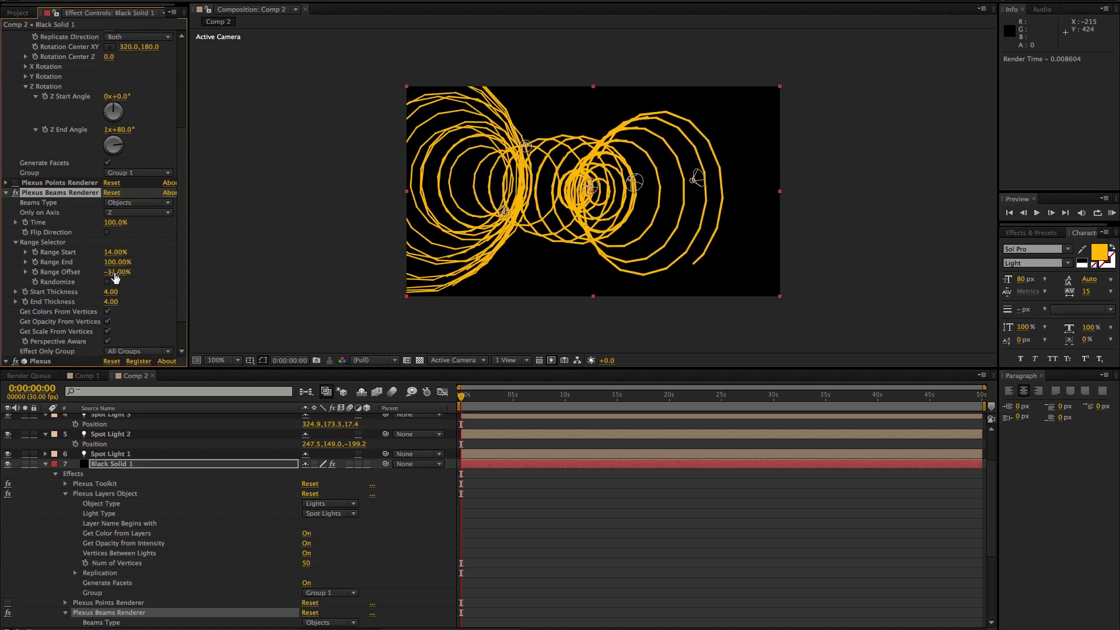
left_click(131, 242)
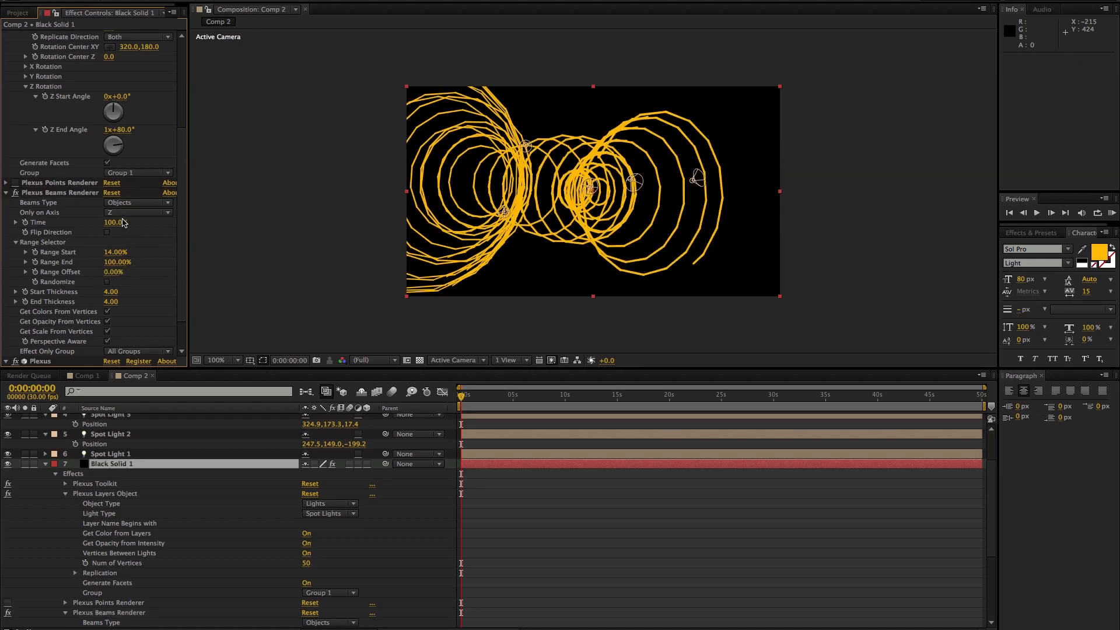
Step: Return the beams to the X axis only and try range starts such as 68.1%, 46%, 23.2% and 7.7%
left_click(124, 214)
left_click(124, 225)
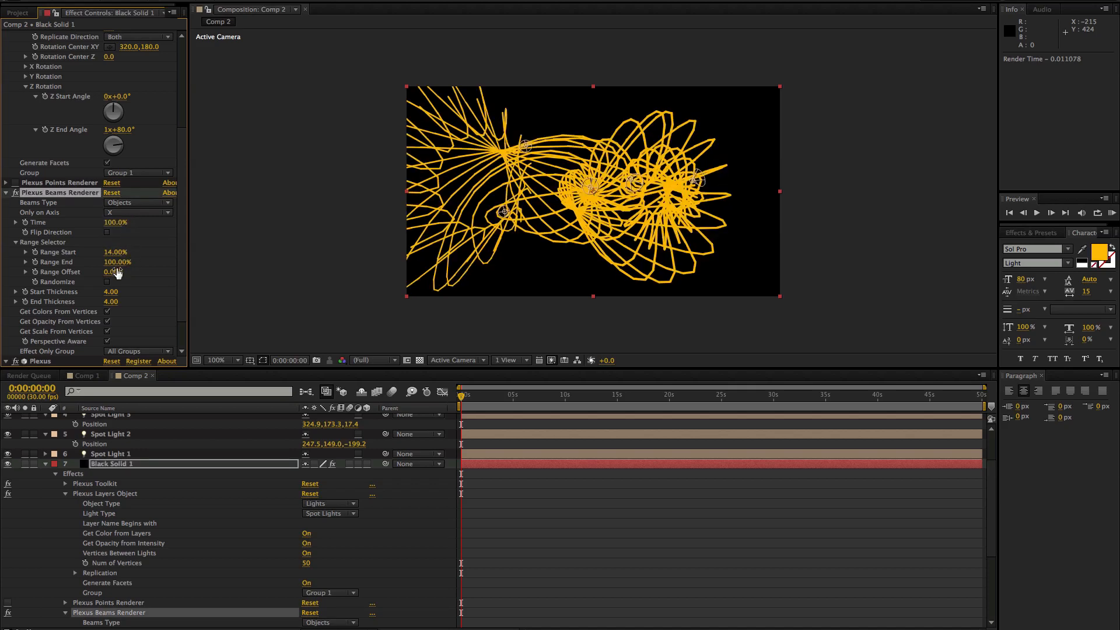
left_click_drag(118, 252, 3, 256)
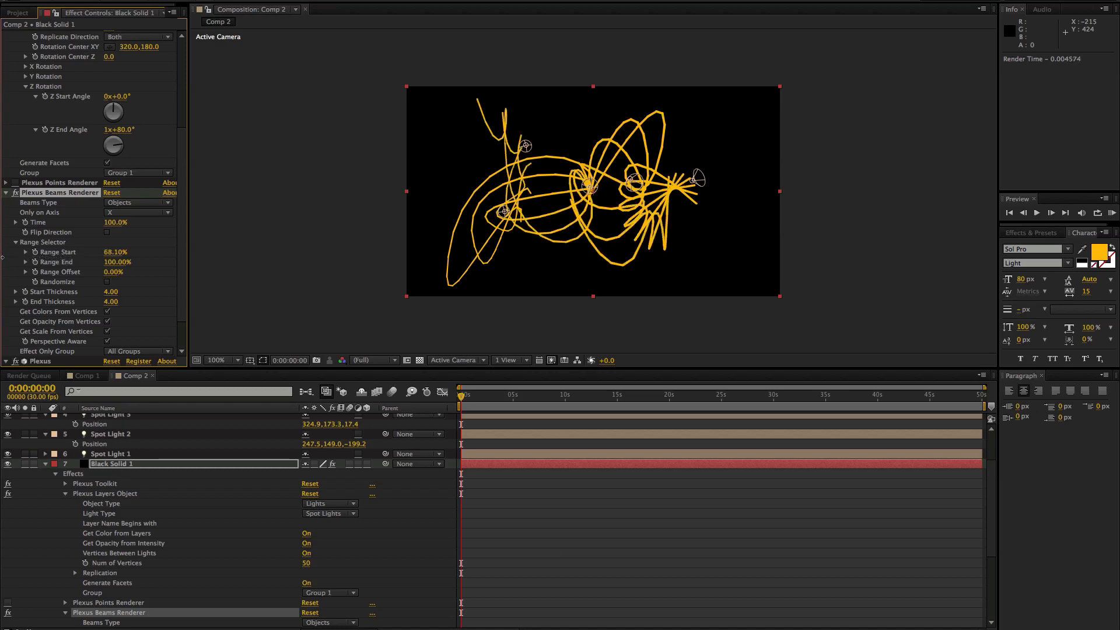
left_click_drag(74, 250, 2, 266)
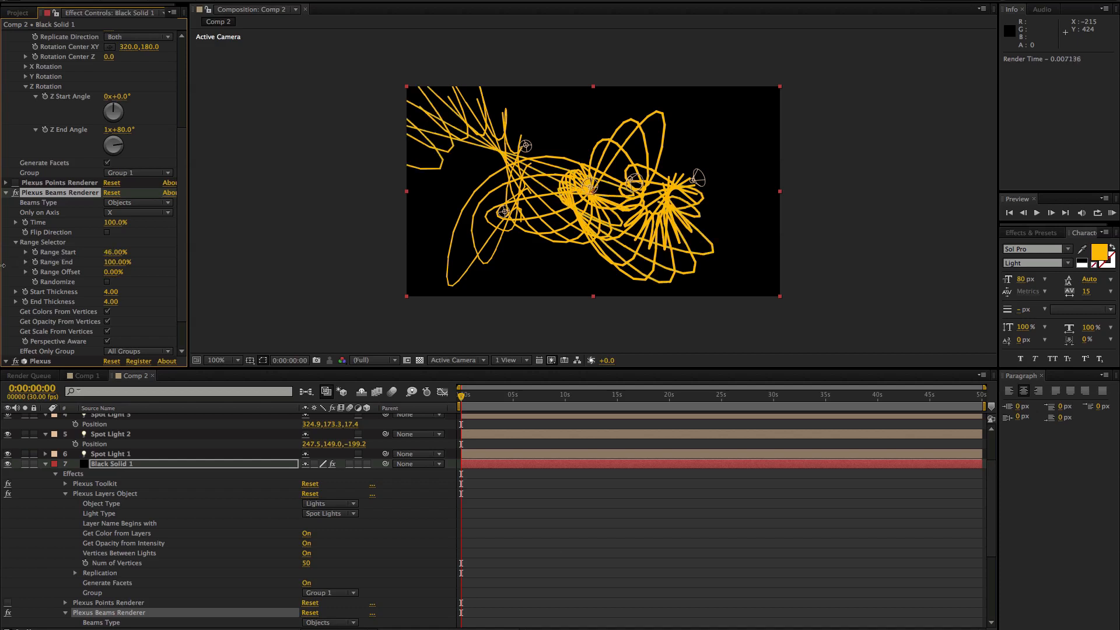
left_click_drag(86, 258, 31, 258)
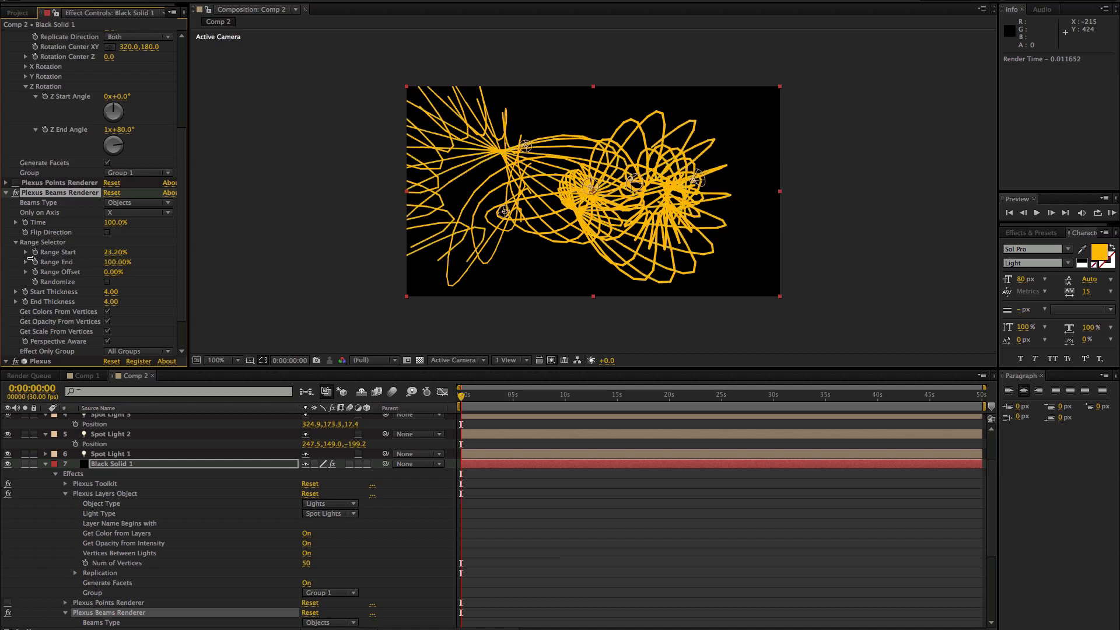
left_click_drag(121, 258, 35, 262)
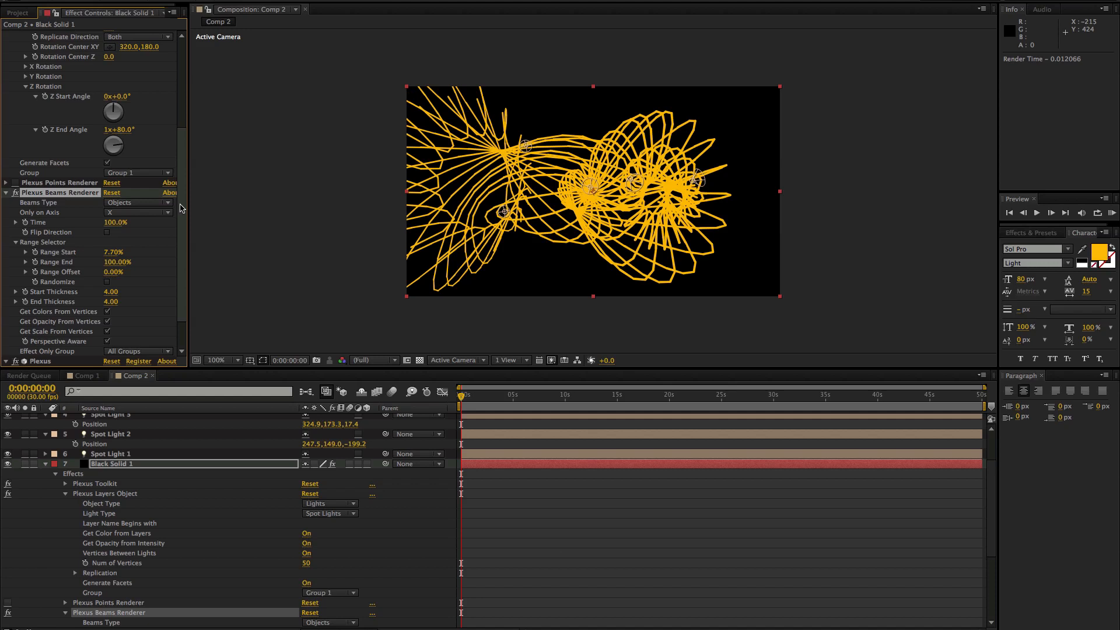
Step: Set the Plexus Layers Object's total number of copies to 1 and the Beams Renderer's range start to 0%
left_click_drag(181, 208, 143, 131)
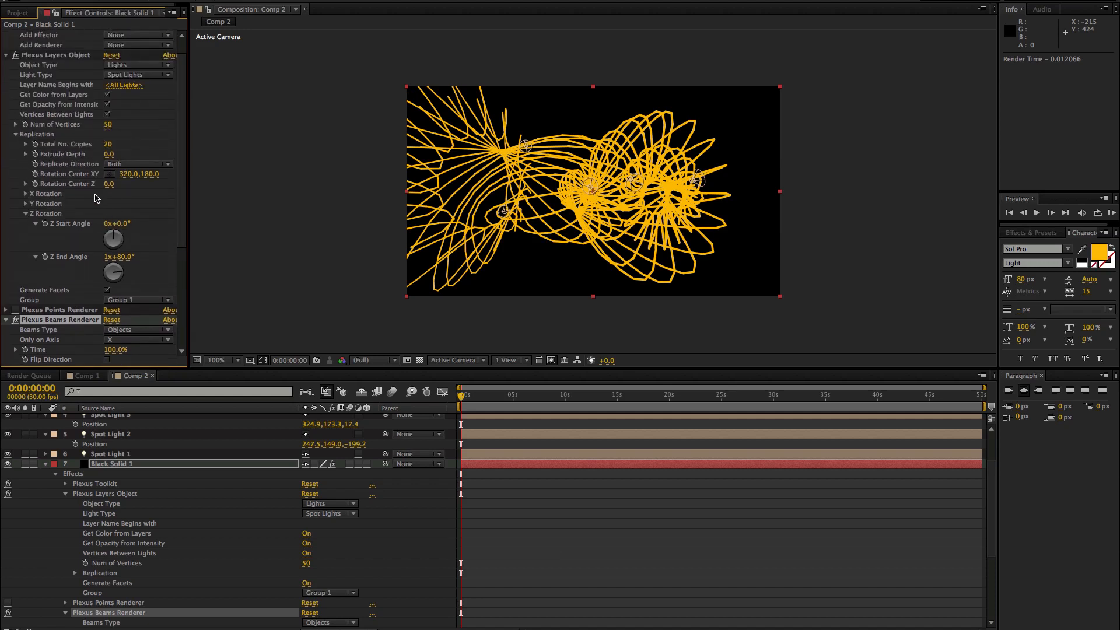
left_click(108, 145)
type("1")
key("Return")
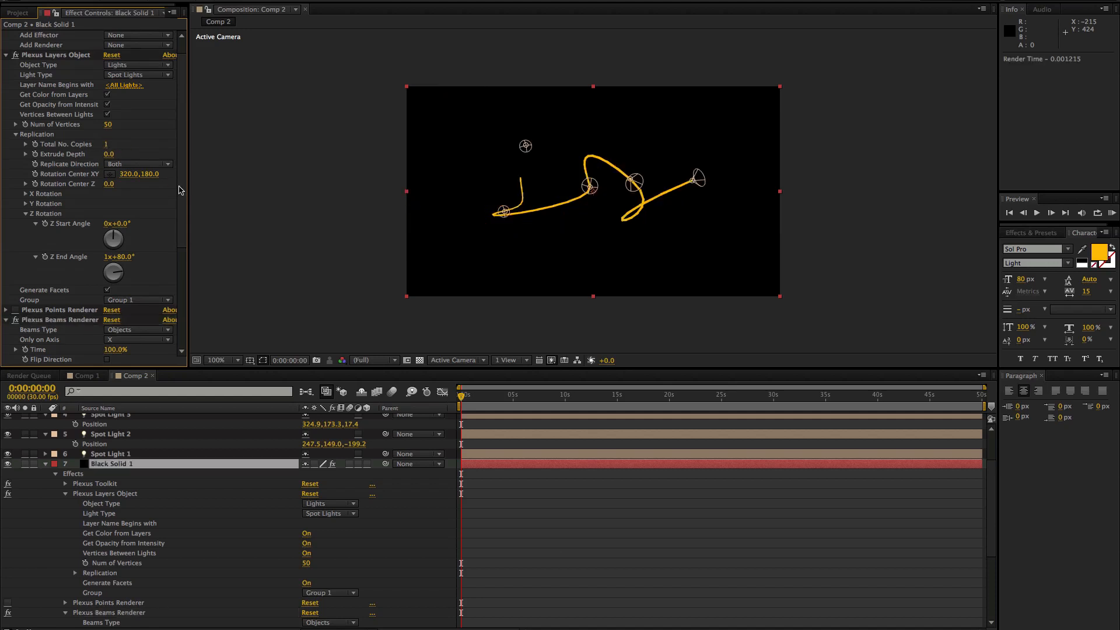
scroll(119, 193, "down", 5)
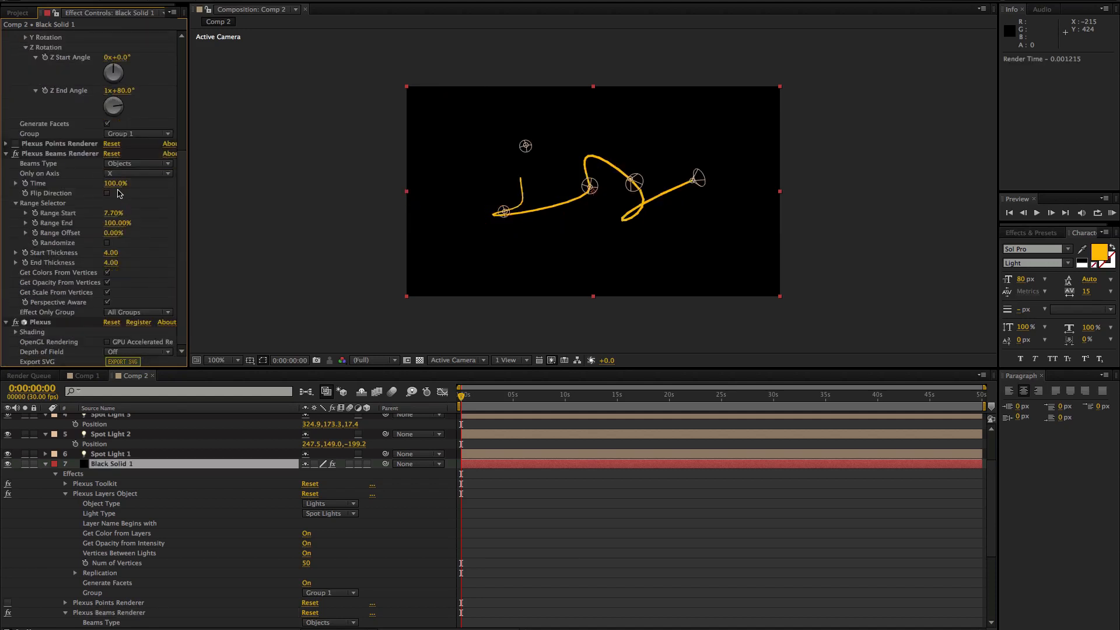
left_click_drag(114, 219, 138, 246)
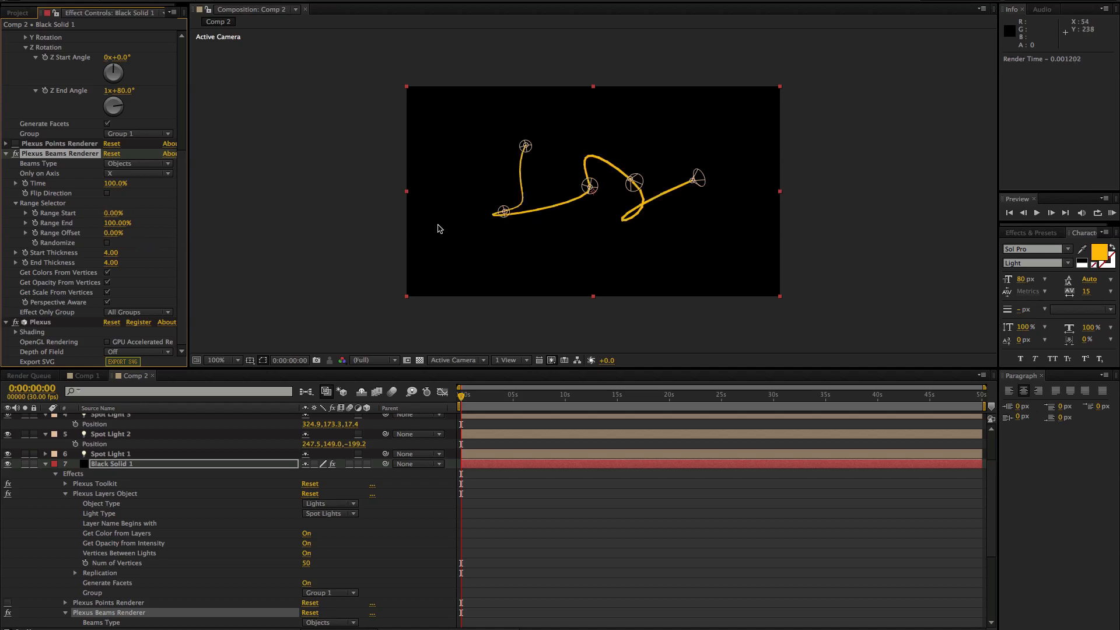
Step: Reshape the single beam's curve by moving the points of interest of Spot Lights 4 and 3
left_click(505, 213)
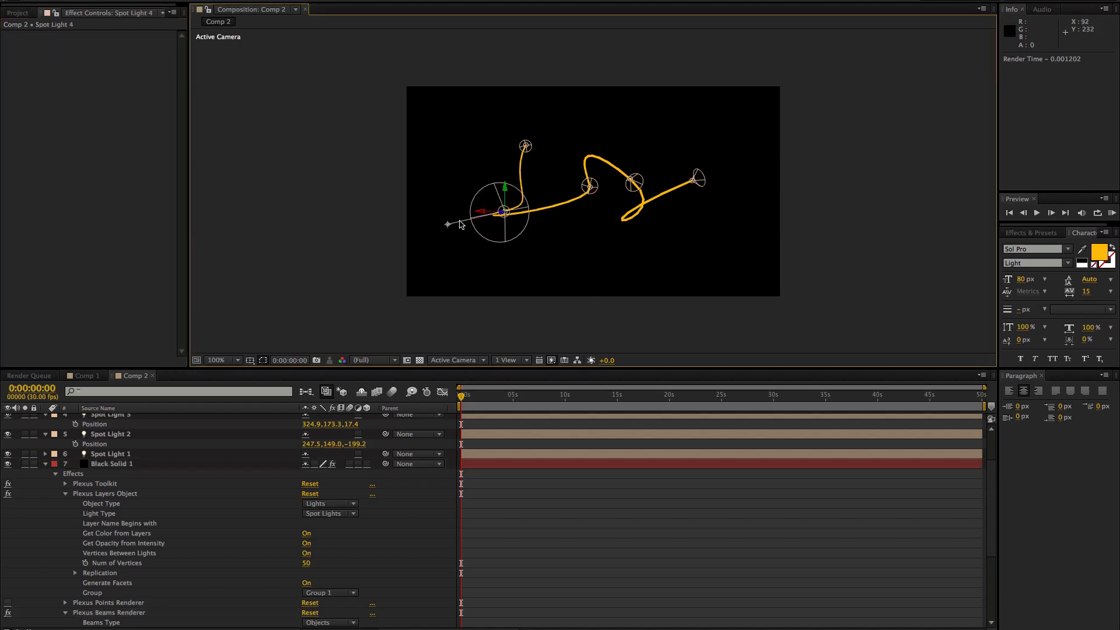
left_click_drag(447, 226, 583, 189)
left_click(585, 188)
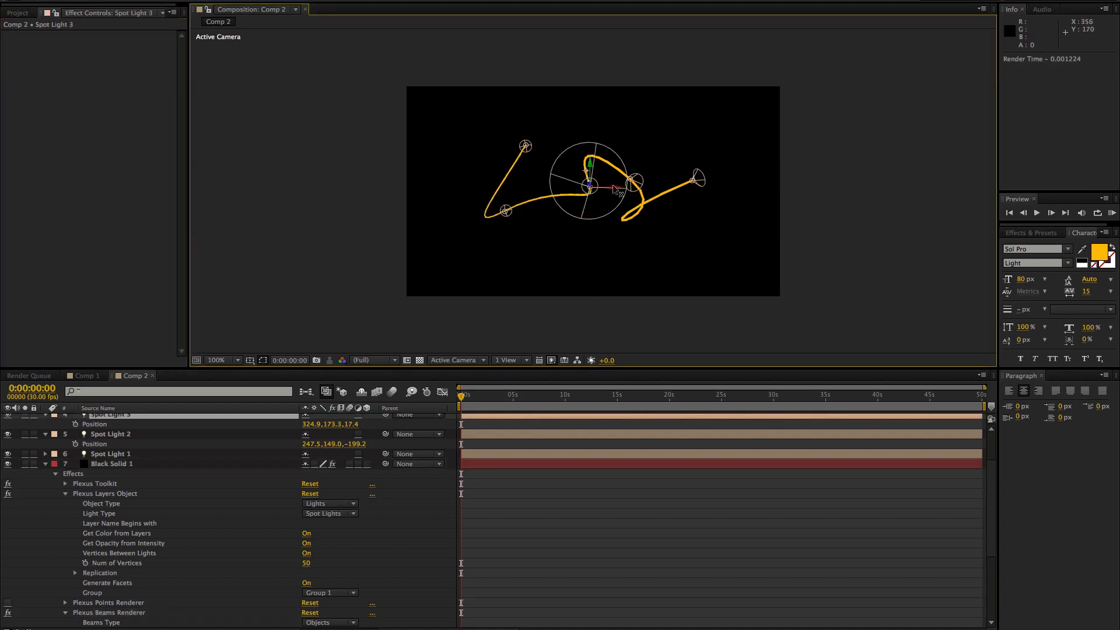
left_click_drag(587, 173, 639, 244)
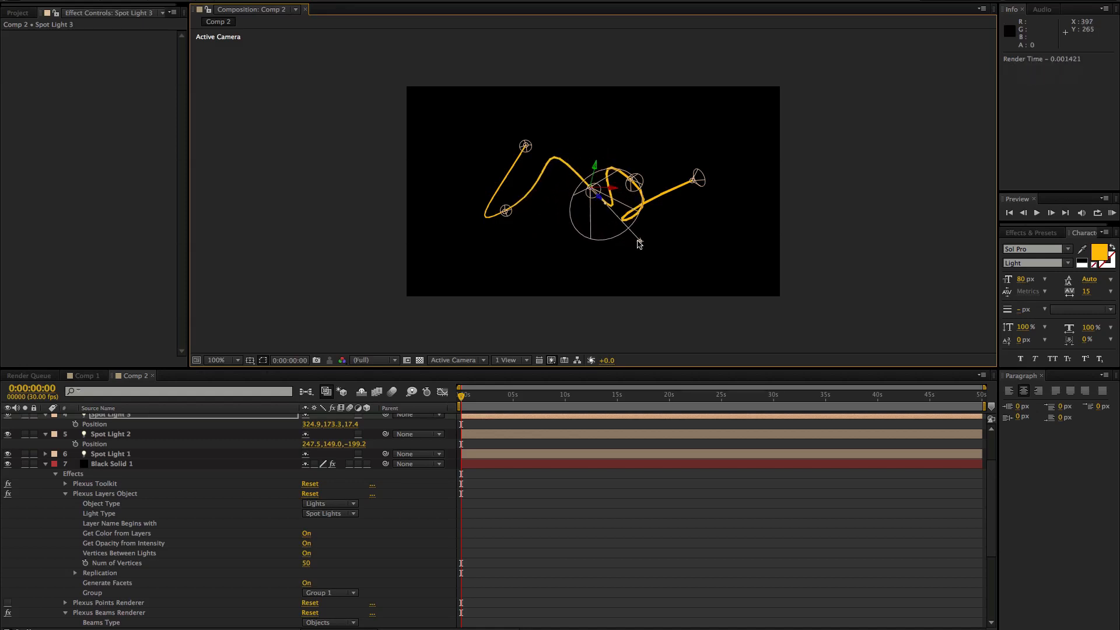